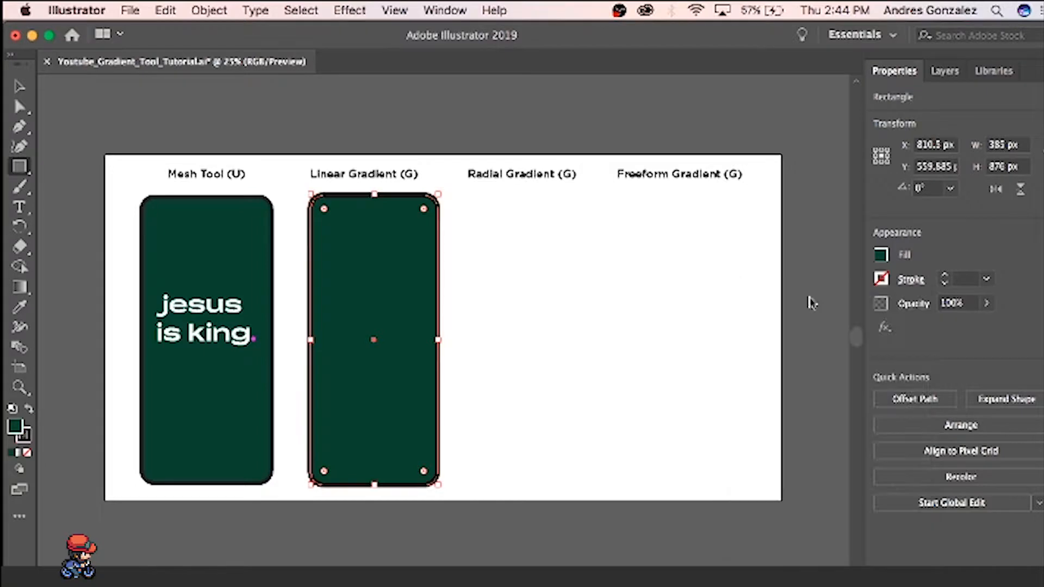
- Delete the stray dark green rounded rectangle under the Linear Gradient (G) heading
{"action": "key", "text": "v"}
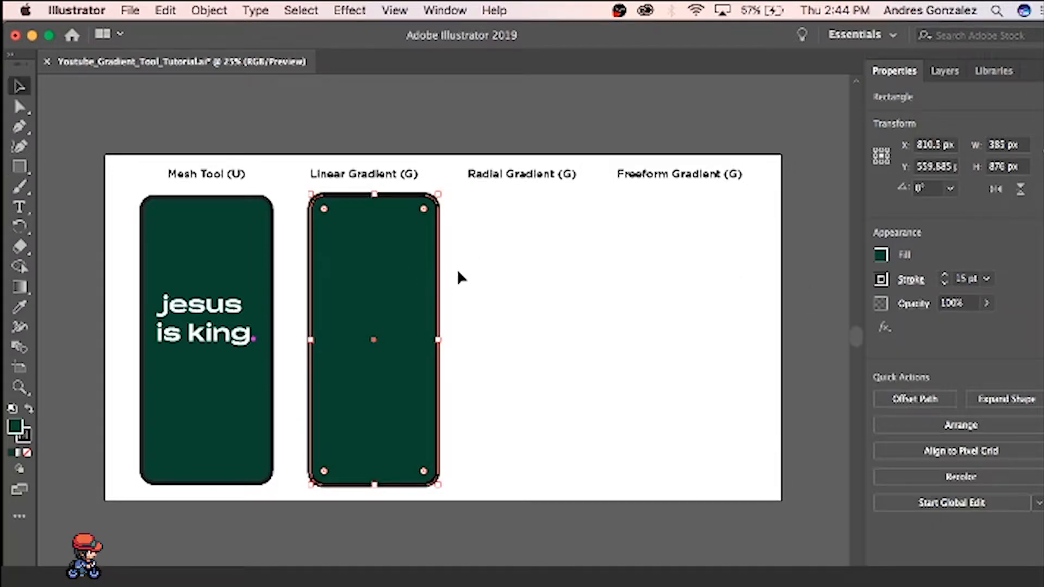
{"action": "left_click", "coordinate": [466, 310]}
{"action": "left_click", "coordinate": [414, 280]}
{"action": "key", "text": "Delete"}
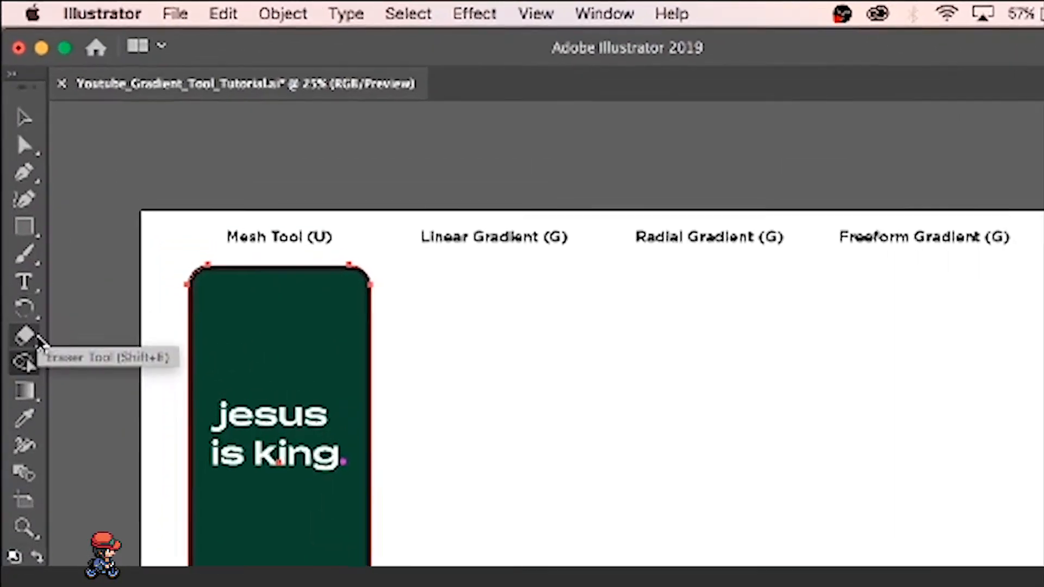
- Add a gradient mesh point at the lower middle of the green rectangle under Mesh Tool (U)
{"action": "key", "text": "u"}
{"action": "left_click_drag", "start_coordinate": [38, 420], "coordinate": [145, 457]}
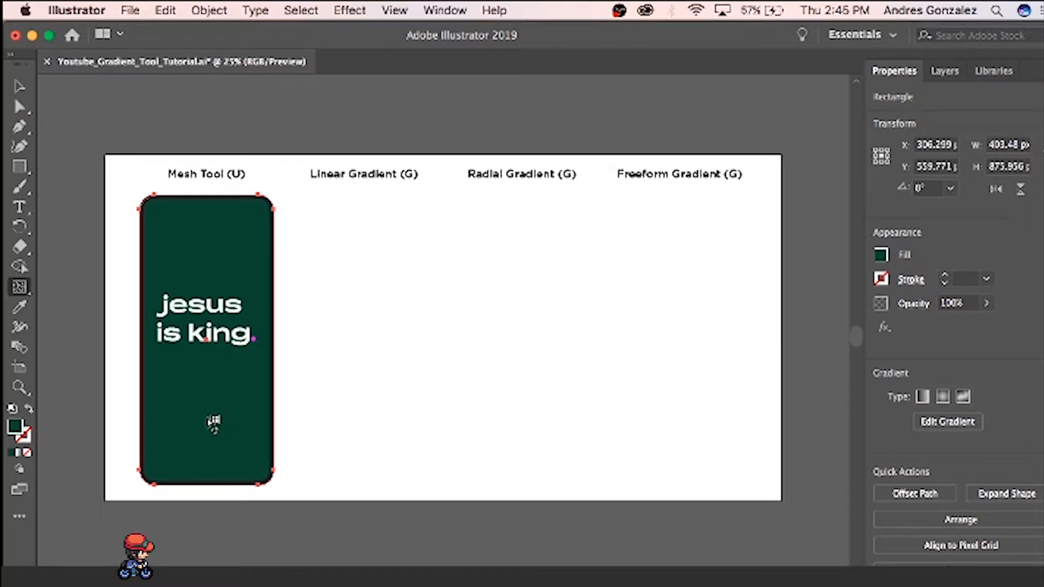
{"action": "left_click", "coordinate": [209, 403]}
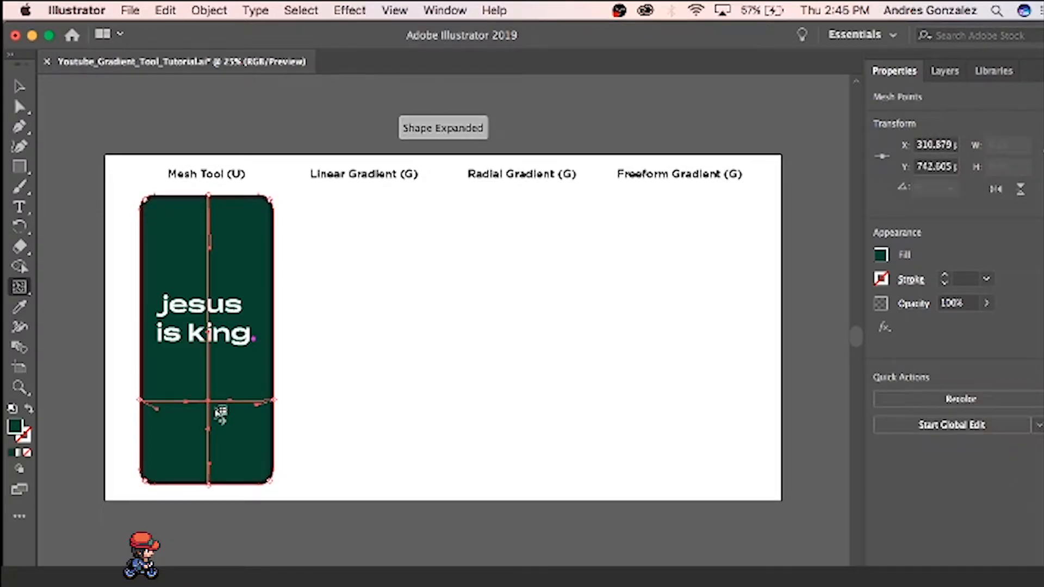
- Select the lower middle mesh point and recolor it with the magenta-purple swatch
{"action": "key", "text": "a"}
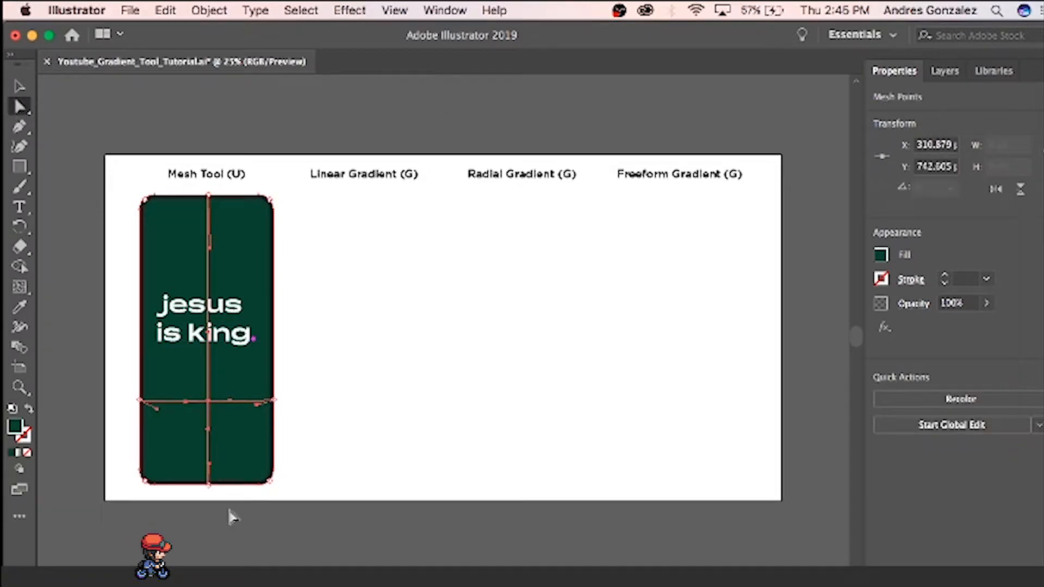
{"action": "left_click", "coordinate": [211, 404]}
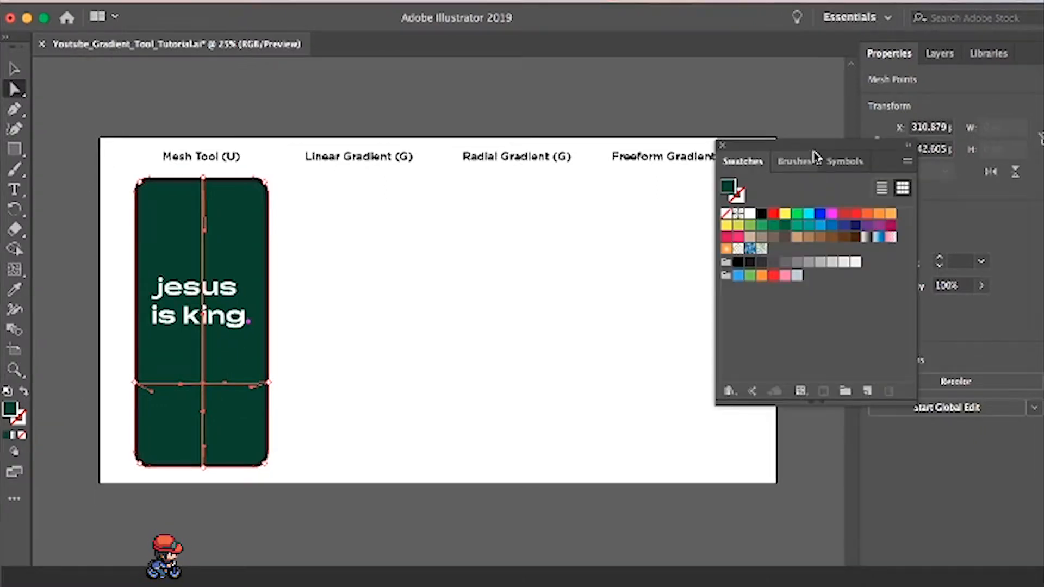
{"action": "left_click_drag", "start_coordinate": [814, 154], "coordinate": [657, 156]}
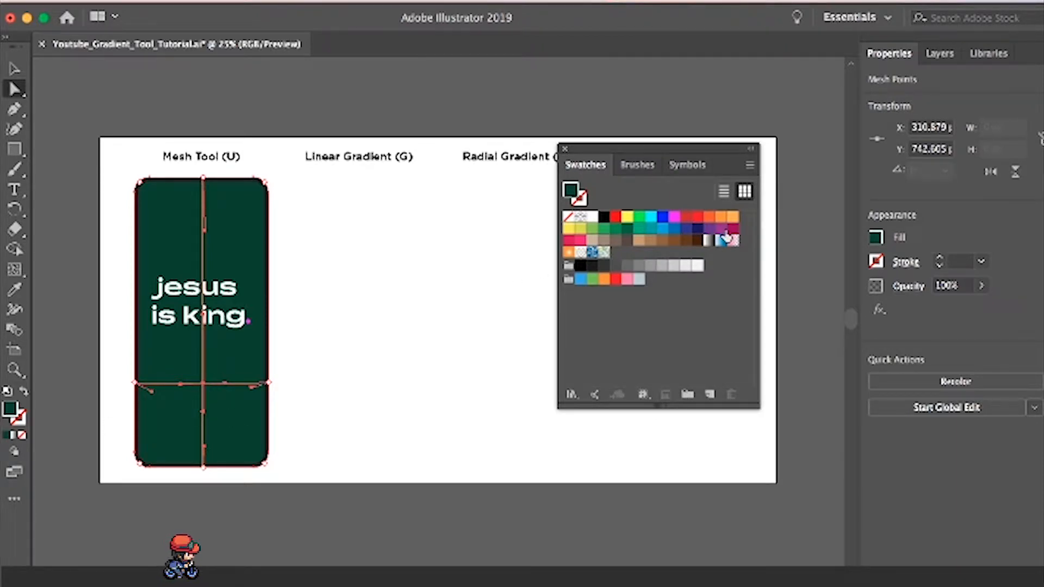
{"action": "left_click", "coordinate": [721, 229]}
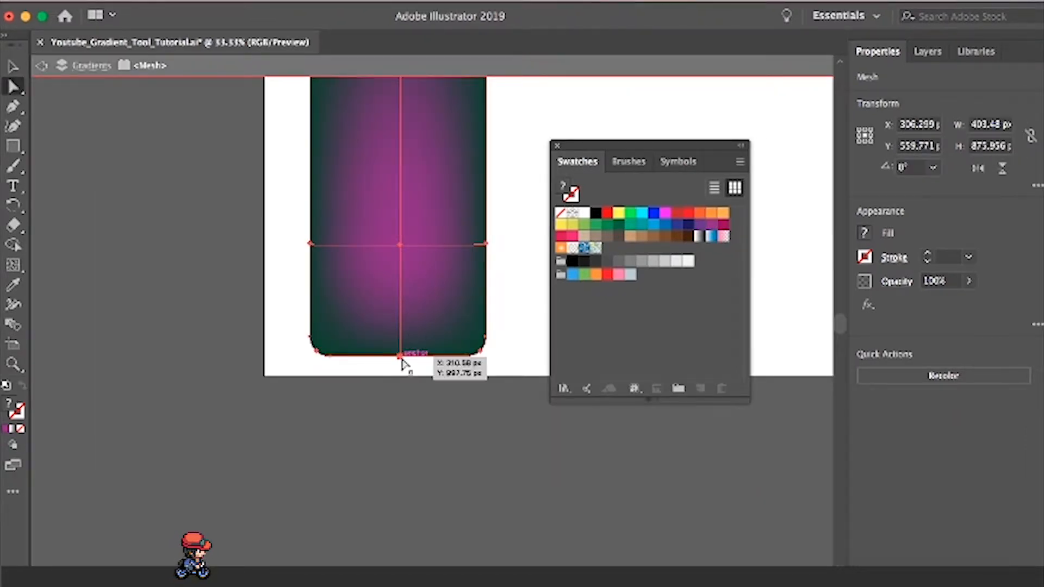
- Color the mesh's bottom-center point violet and its right-edge point orange
{"action": "left_click", "coordinate": [401, 356]}
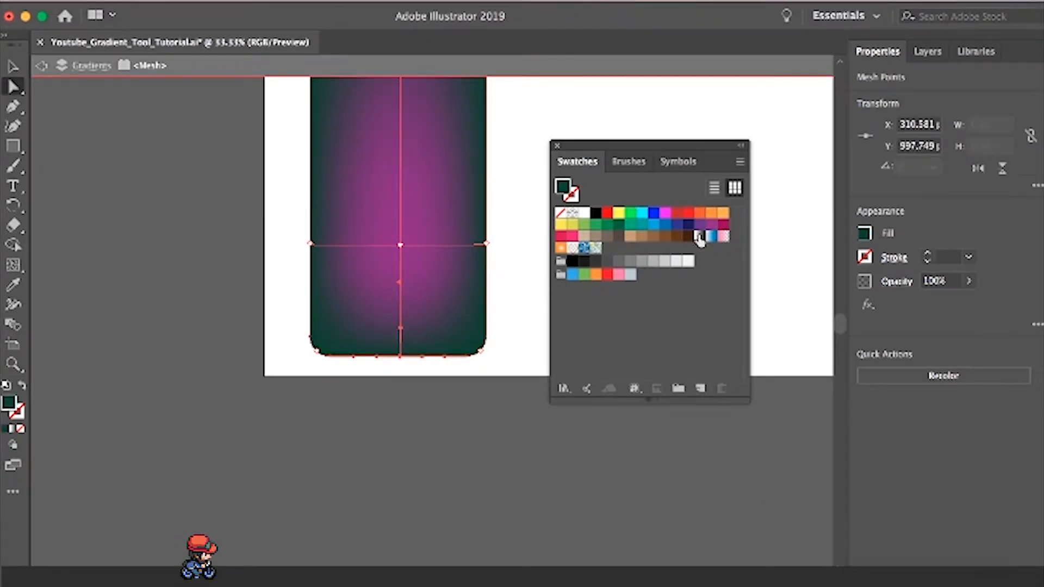
{"action": "left_click", "coordinate": [700, 225]}
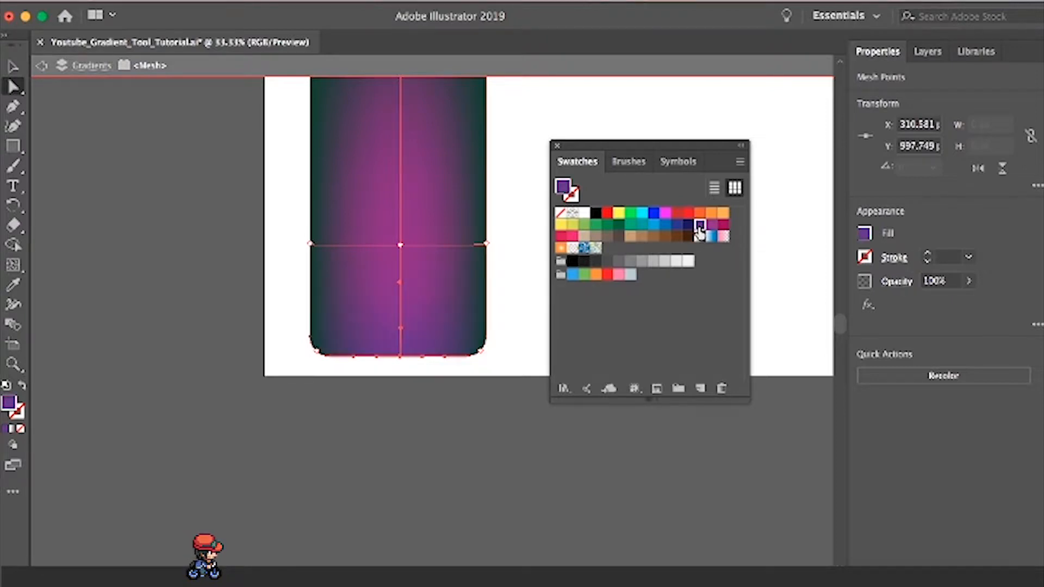
{"action": "left_click", "coordinate": [485, 244]}
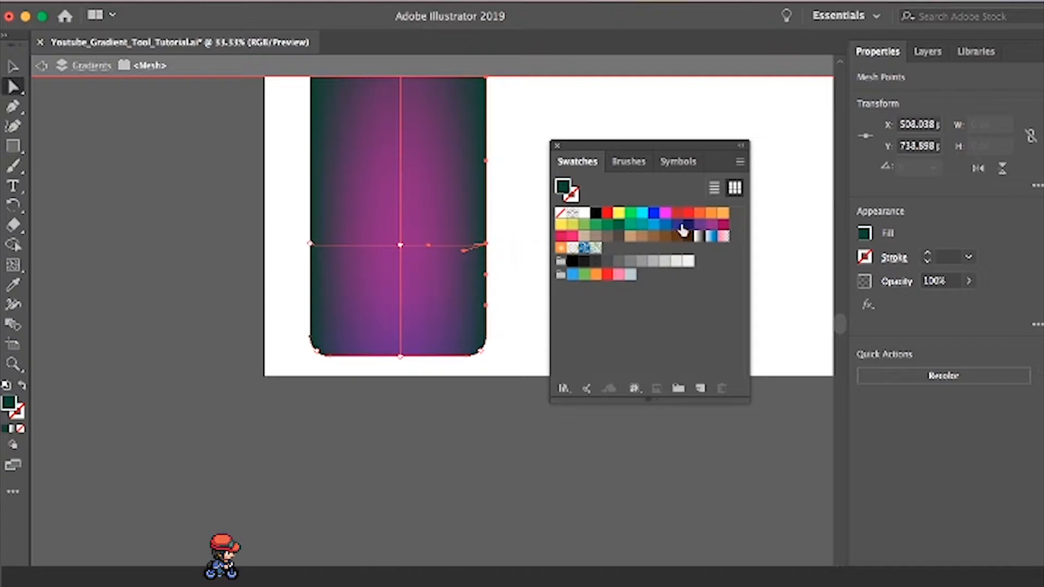
{"action": "left_click", "coordinate": [699, 213]}
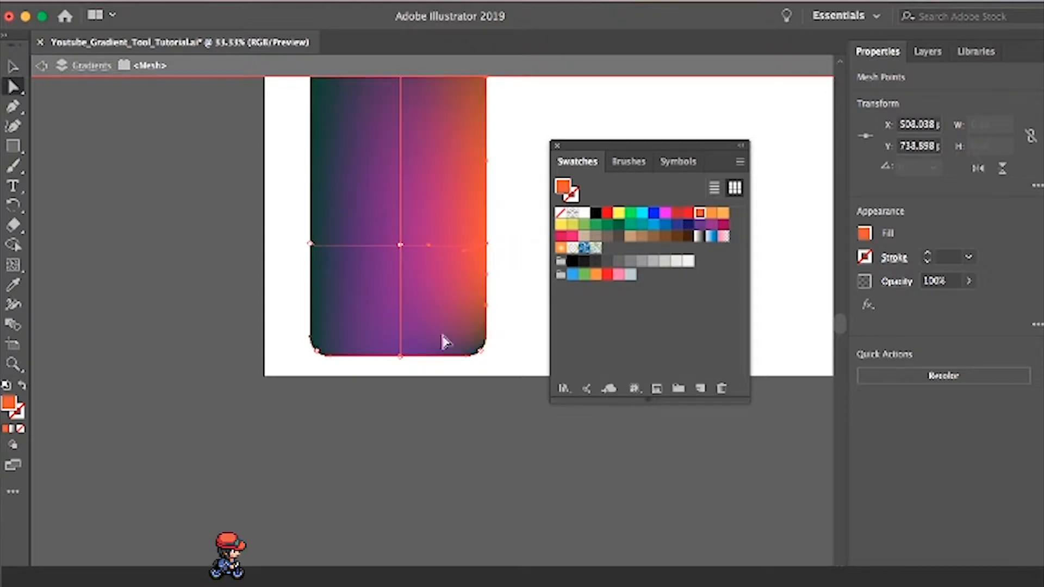
- Color the mesh's bottom-right corner point red and its bottom-left corner point blue
{"action": "left_click", "coordinate": [484, 353]}
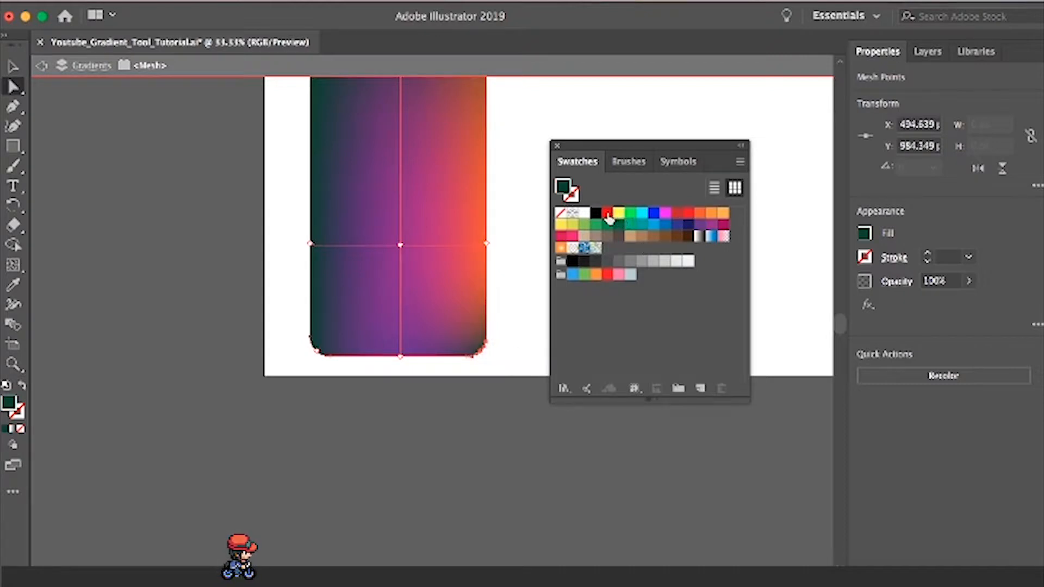
{"action": "left_click", "coordinate": [607, 214]}
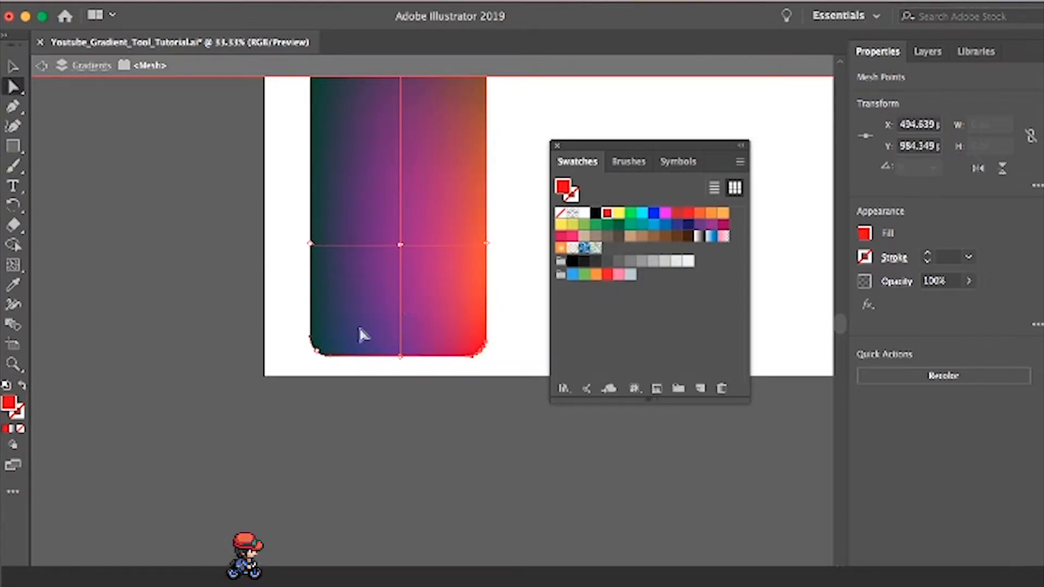
{"action": "left_click", "coordinate": [318, 351]}
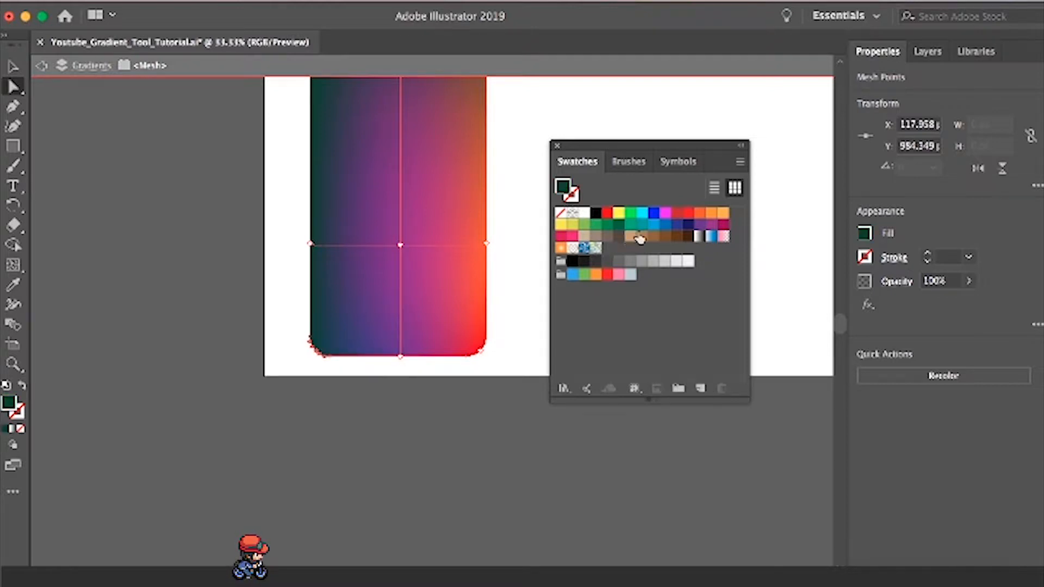
{"action": "left_click", "coordinate": [666, 226]}
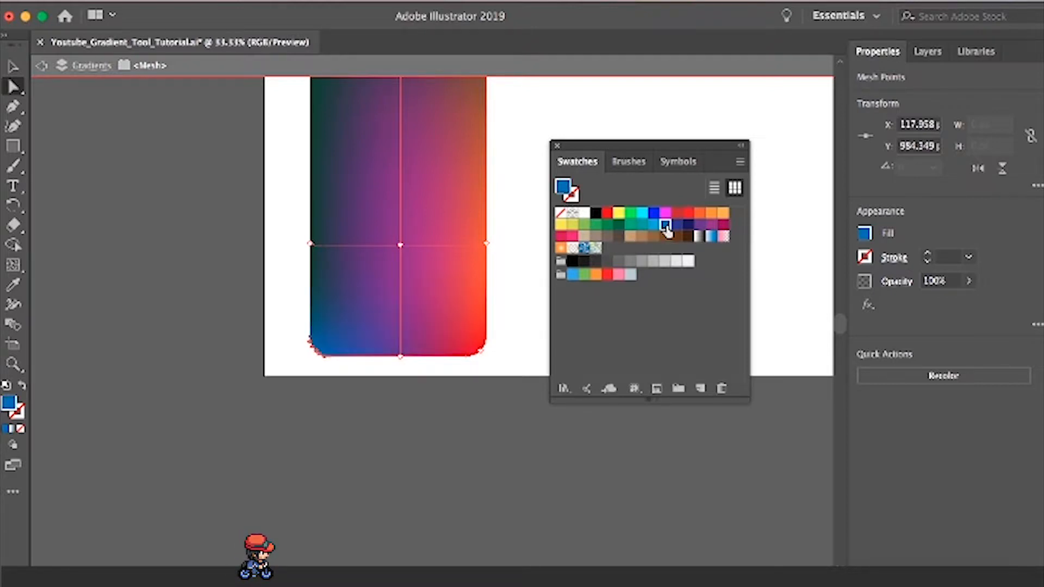
- Color the mesh point on the rectangle's left edge dark navy blue
{"action": "left_click", "coordinate": [312, 244]}
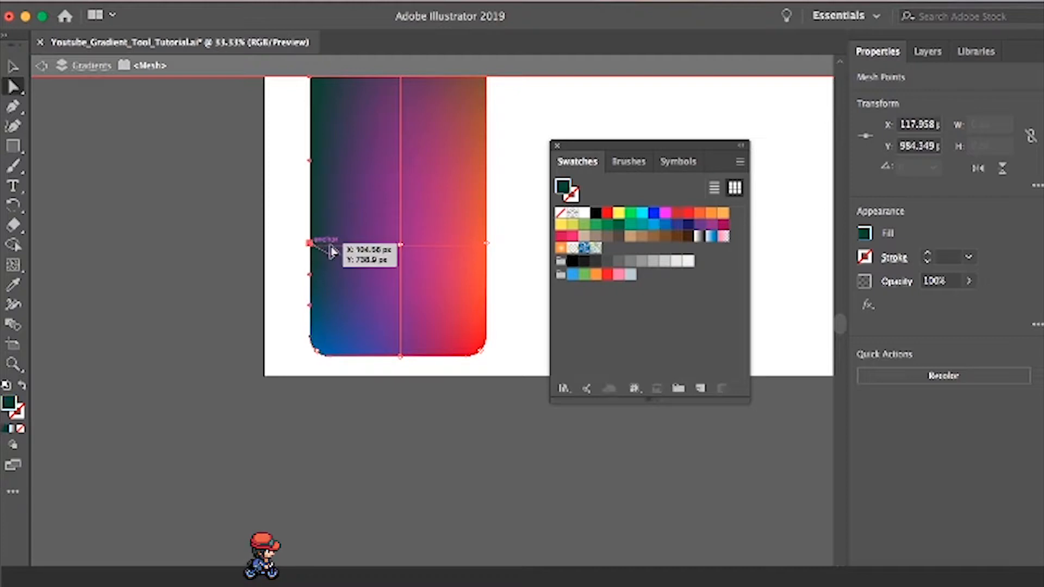
{"action": "scroll", "coordinate": [517, 272], "scroll_direction": "up", "scroll_amount": 3}
{"action": "scroll", "coordinate": [516, 272], "scroll_direction": "down", "scroll_amount": 10}
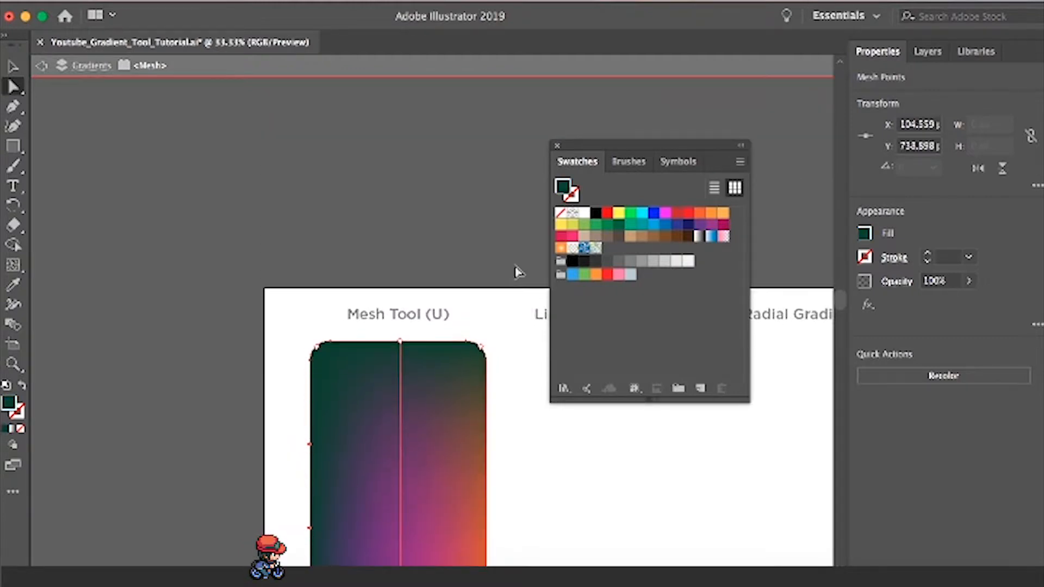
{"action": "scroll", "coordinate": [518, 272], "scroll_direction": "up", "scroll_amount": 10}
{"action": "scroll", "coordinate": [518, 272], "scroll_direction": "up", "scroll_amount": 4}
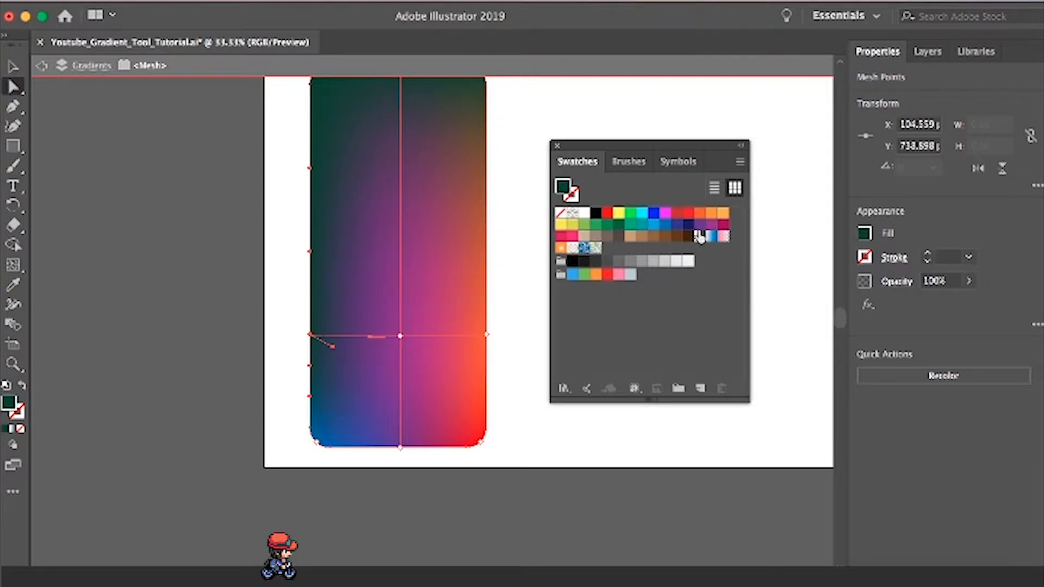
{"action": "left_click", "coordinate": [689, 225]}
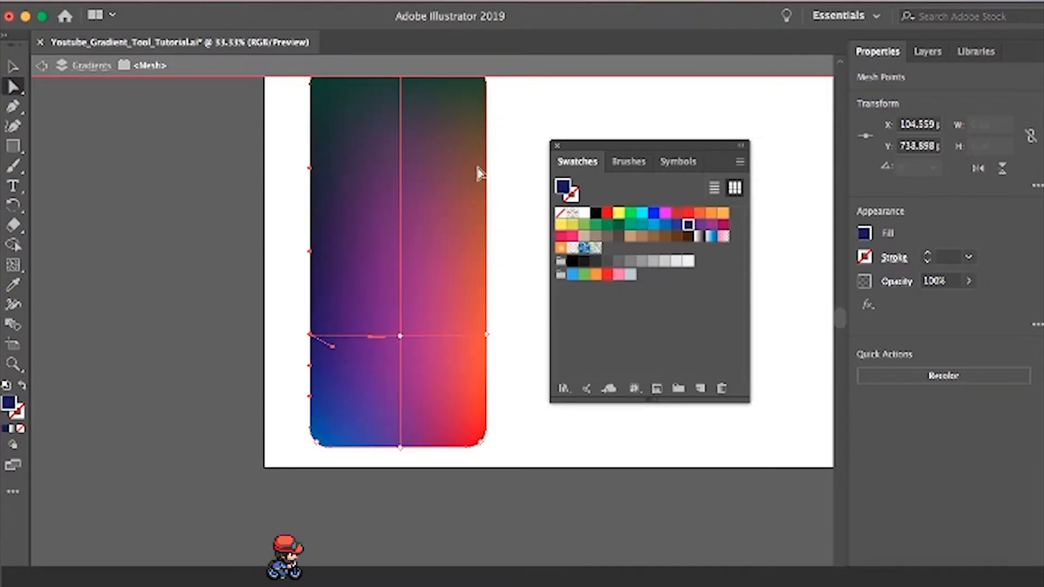
- Color the mesh's top-center, top-right and top-left points white and leave isolation mode
{"action": "scroll", "coordinate": [473, 174], "scroll_direction": "up", "scroll_amount": 3}
{"action": "scroll", "coordinate": [381, 164], "scroll_direction": "down", "scroll_amount": 1}
{"action": "left_click", "coordinate": [401, 152]}
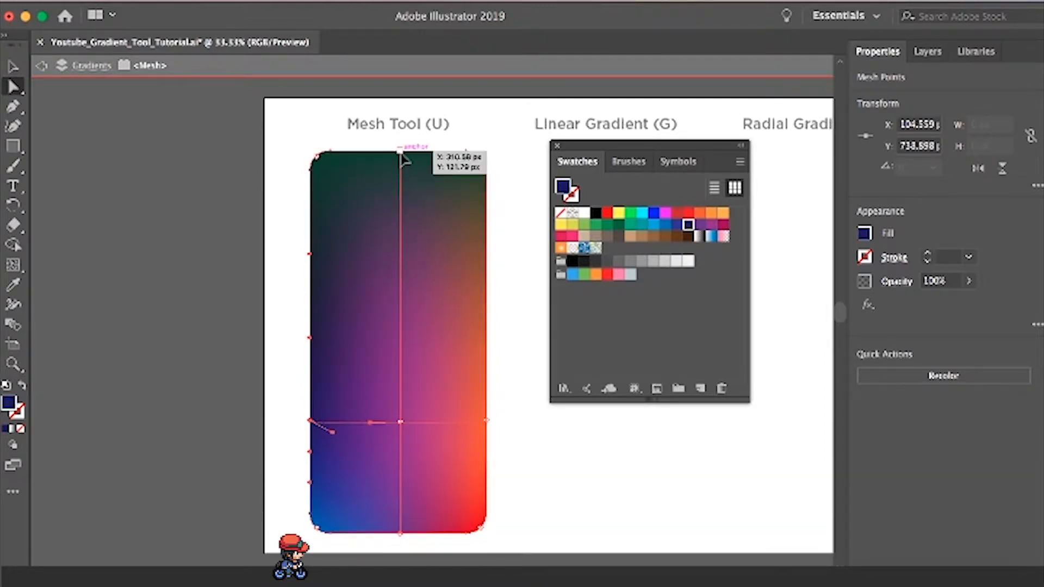
{"action": "left_click", "coordinate": [583, 216]}
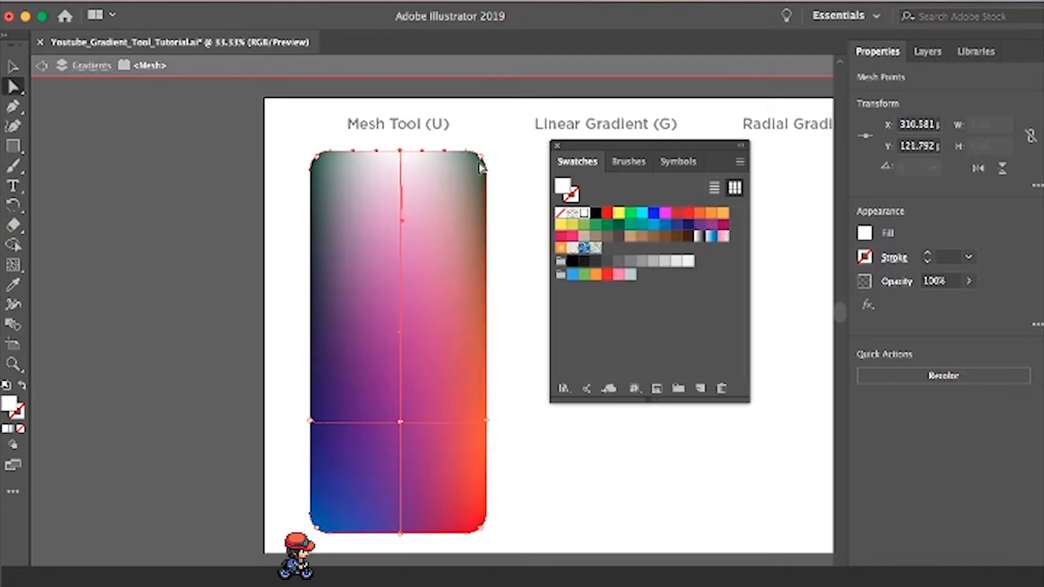
{"action": "left_click", "coordinate": [481, 157]}
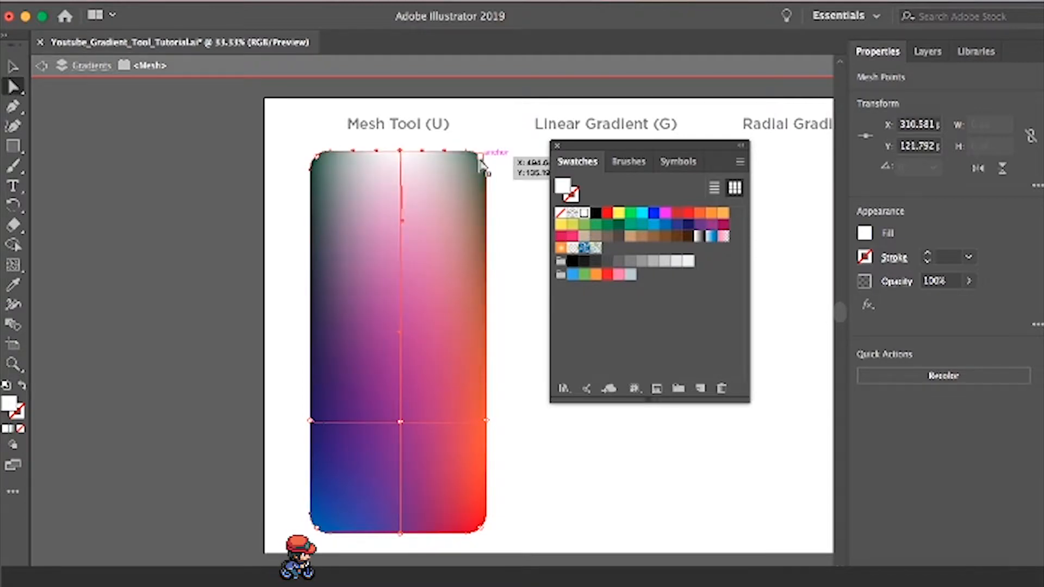
{"action": "left_click", "coordinate": [584, 213]}
{"action": "left_click", "coordinate": [320, 160]}
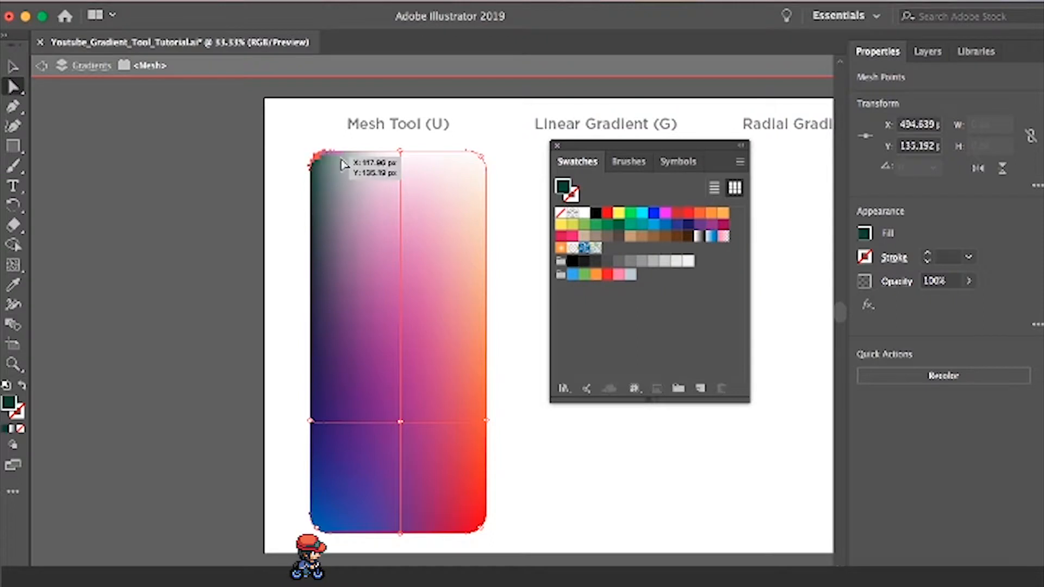
{"action": "left_click", "coordinate": [586, 214]}
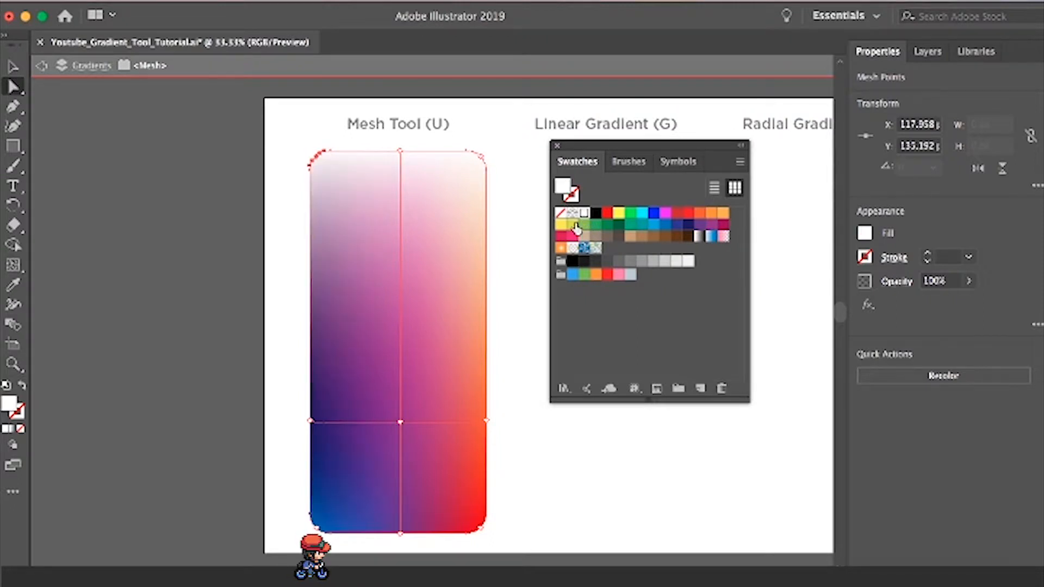
{"action": "double_click", "coordinate": [527, 261]}
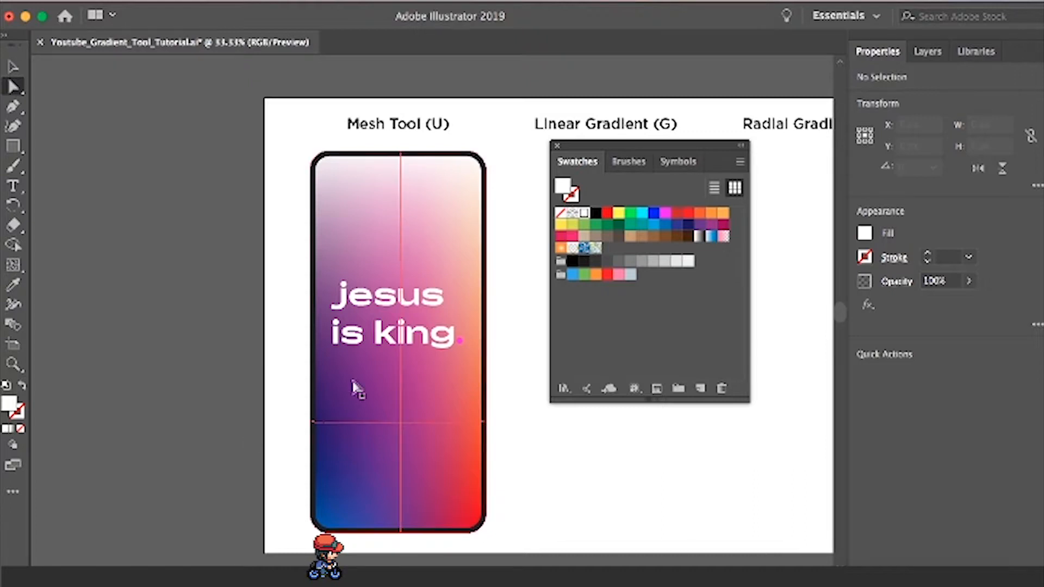
- Try moving the purple interior mesh point toward the phone's lower-left corner, to about X 189 px, Y 934 px
{"action": "left_click", "coordinate": [400, 423]}
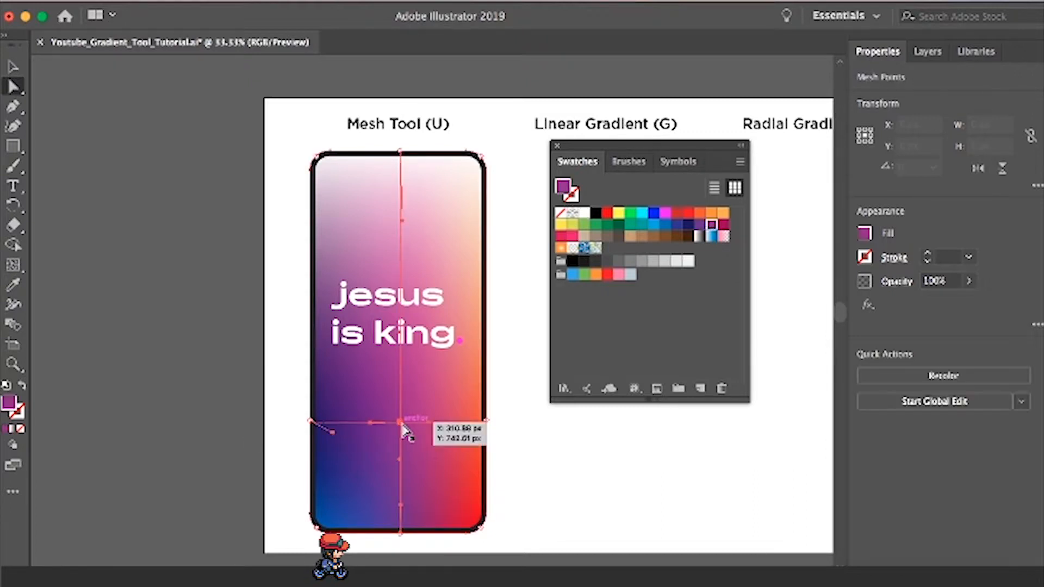
{"action": "left_click_drag", "start_coordinate": [387, 407], "coordinate": [346, 506]}
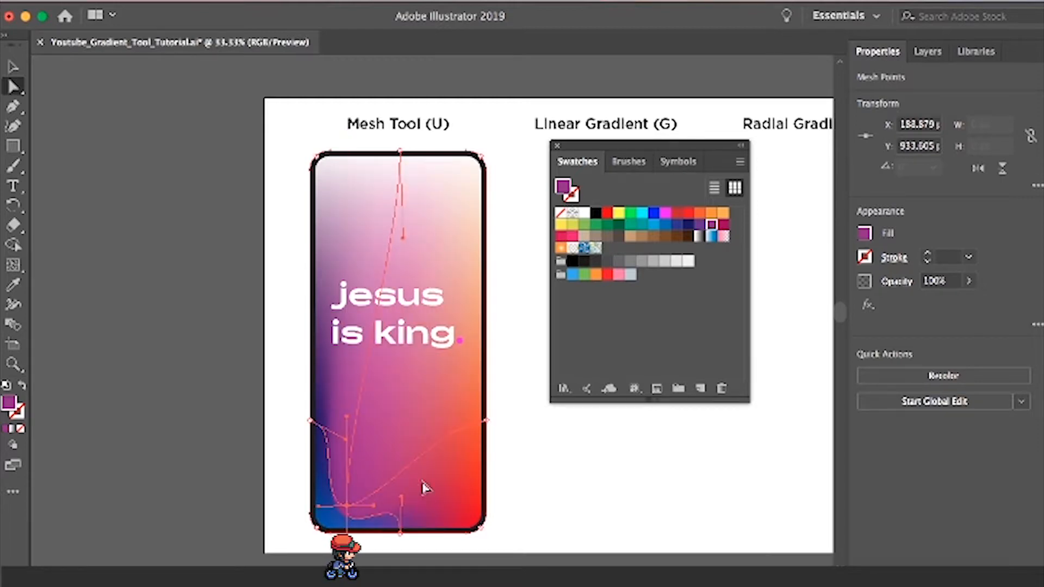
{"action": "left_click", "coordinate": [662, 492]}
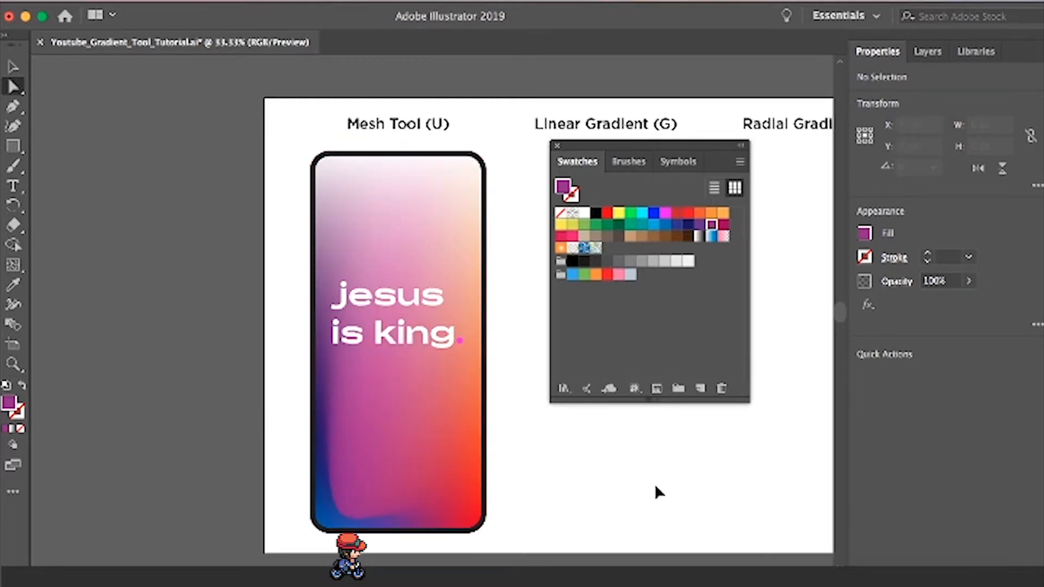
- Move the purple interior mesh point to about X 394 px, Y 673 px and pull its lower handle outward to the right
{"action": "left_click", "coordinate": [408, 462]}
{"action": "left_click_drag", "start_coordinate": [373, 380], "coordinate": [436, 390]}
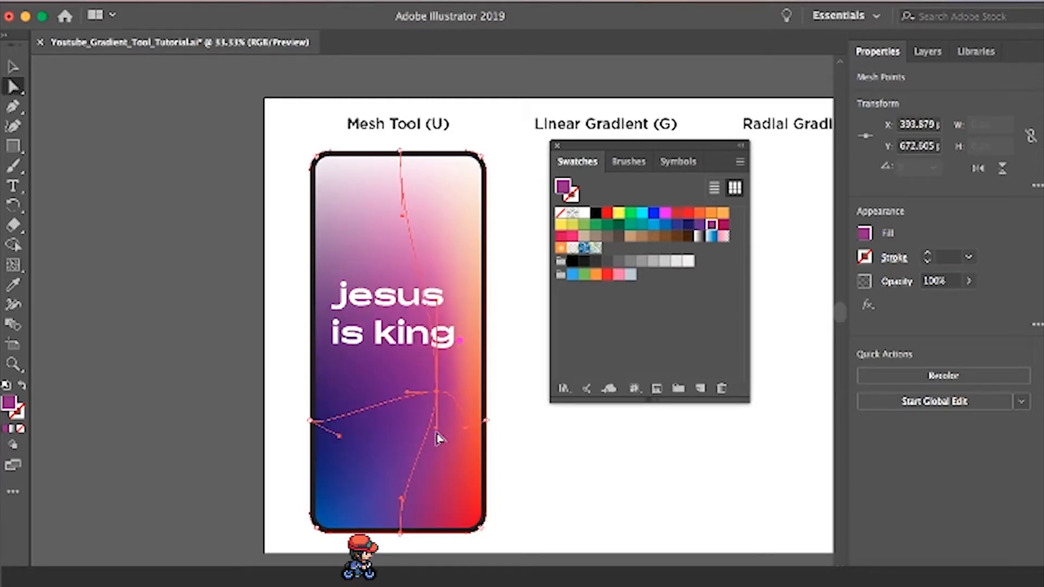
{"action": "left_click_drag", "start_coordinate": [439, 437], "coordinate": [489, 460]}
{"action": "left_click", "coordinate": [552, 523]}
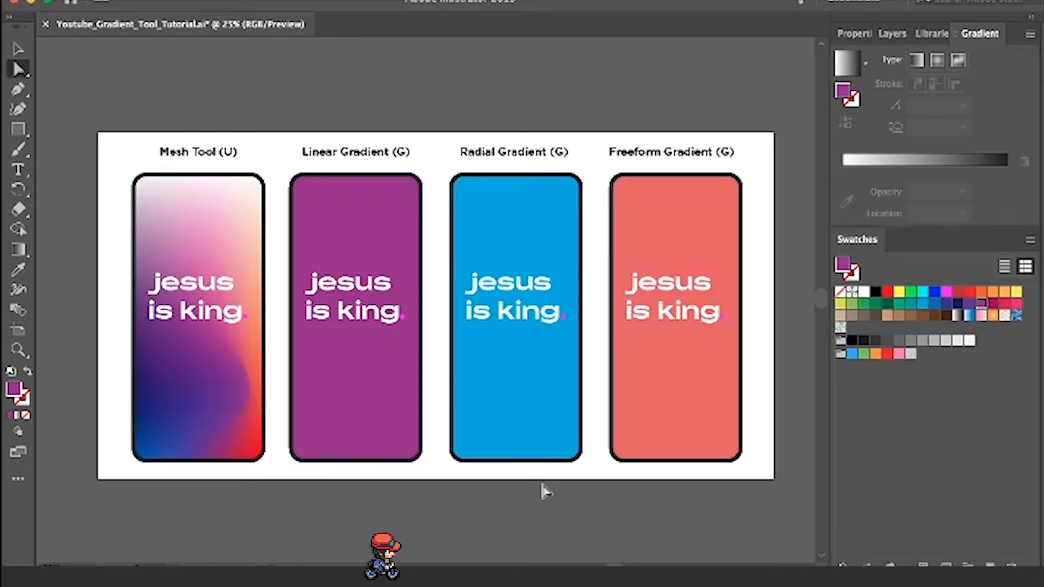
- Apply a linear gradient to the purple rectangle, adding a crimson stop at 91.55% and a purple stop at 22.2%
{"action": "left_click", "coordinate": [366, 401]}
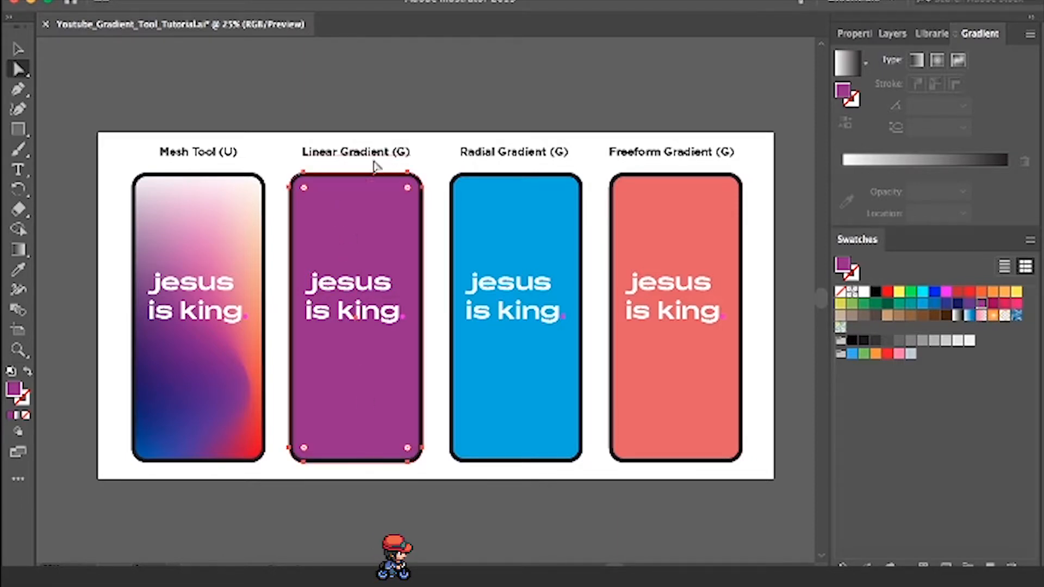
{"action": "key", "text": "g"}
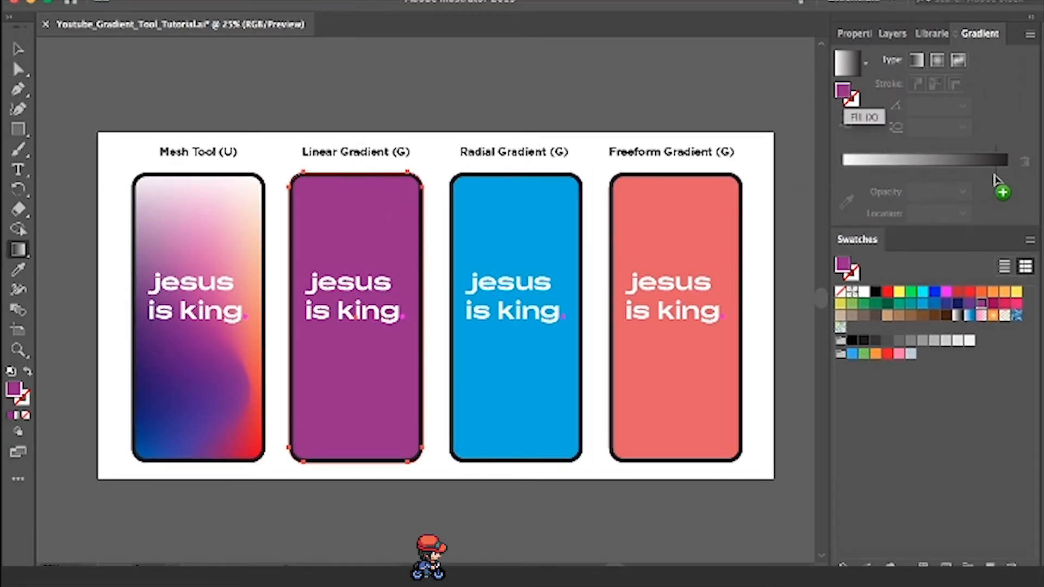
{"action": "left_click", "coordinate": [991, 174]}
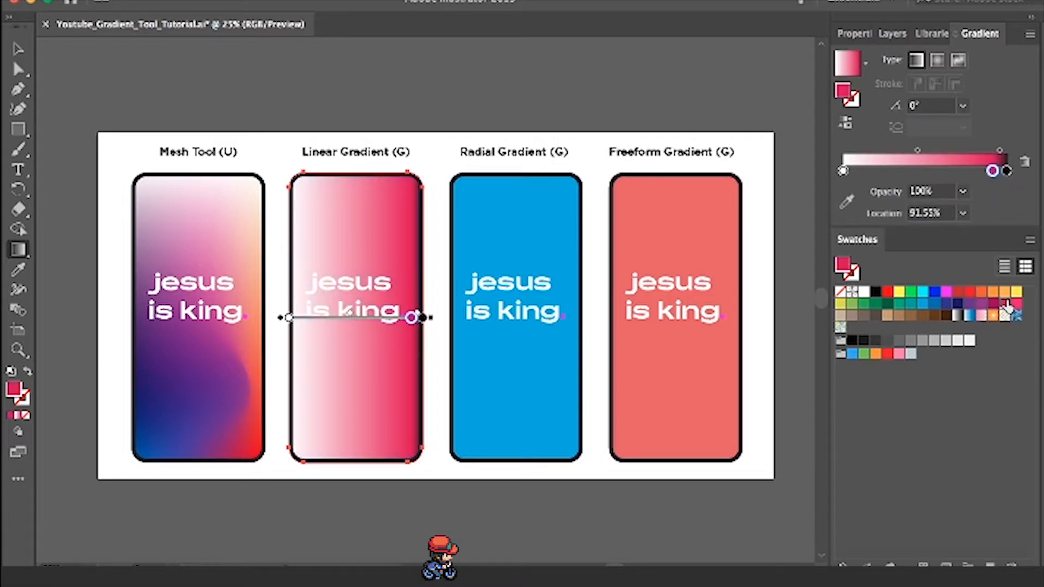
{"action": "left_click_drag", "start_coordinate": [1007, 308], "coordinate": [879, 172]}
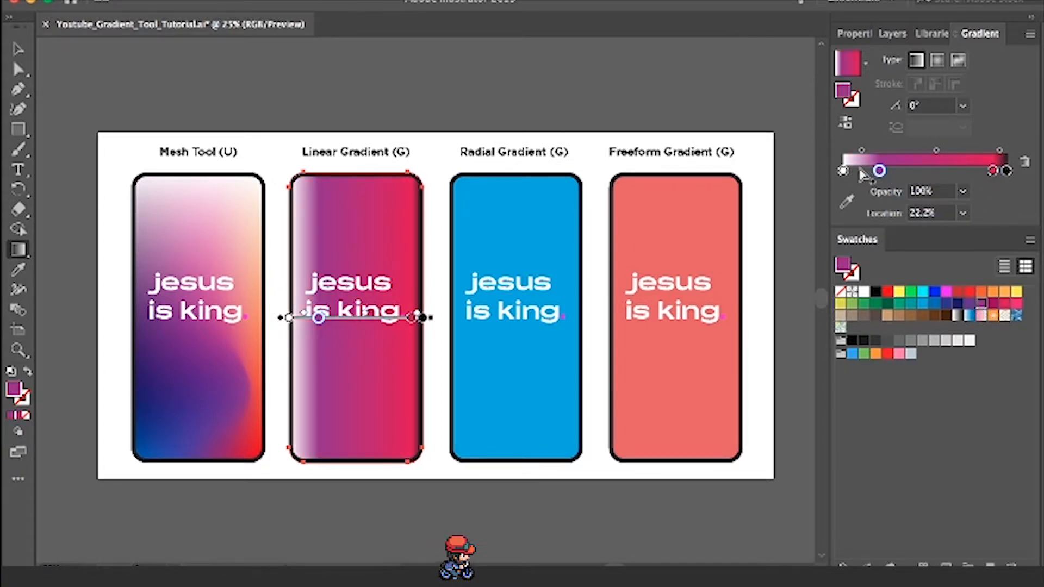
- Remove the white and black stops from the second phone's linear gradient and move the purple stop to 0.2%
{"action": "left_click_drag", "start_coordinate": [844, 172], "coordinate": [849, 226]}
{"action": "left_click_drag", "start_coordinate": [1007, 172], "coordinate": [1006, 243]}
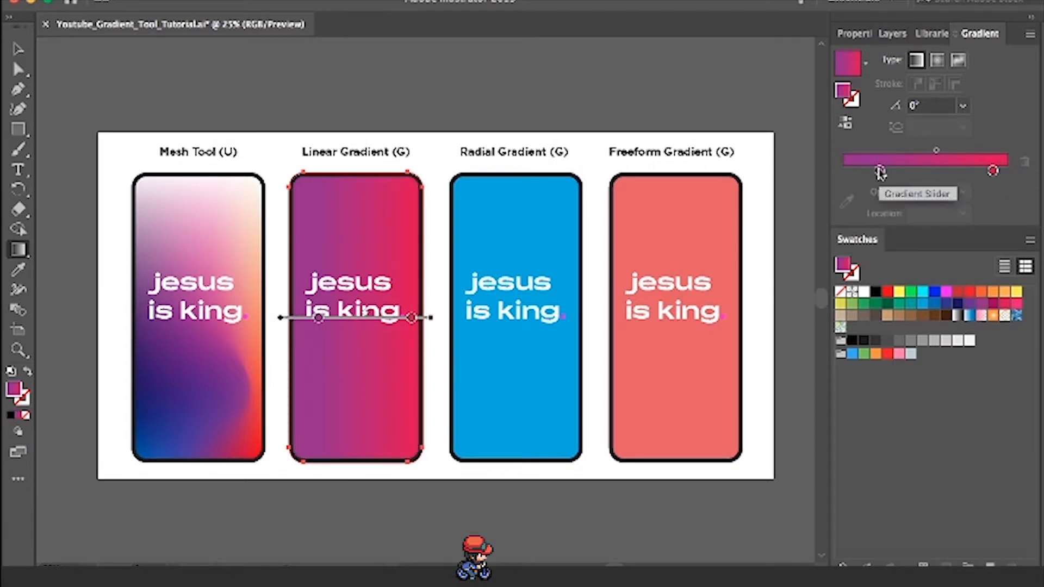
{"action": "left_click_drag", "start_coordinate": [877, 172], "coordinate": [843, 172]}
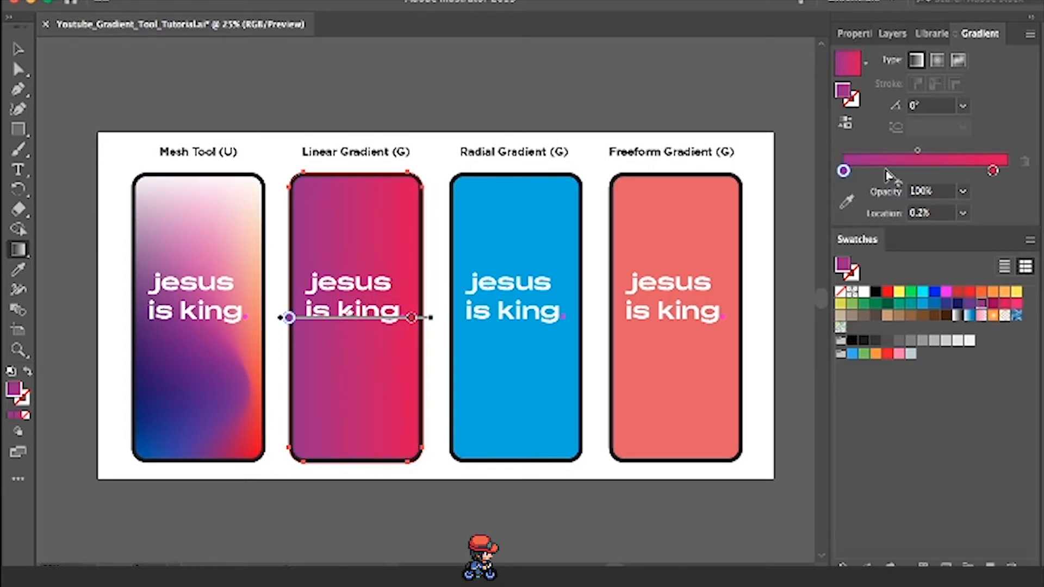
- Add a dark blue stop at 52.35% to the linear gradient and move the crimson stop to 100%
{"action": "left_click", "coordinate": [886, 171]}
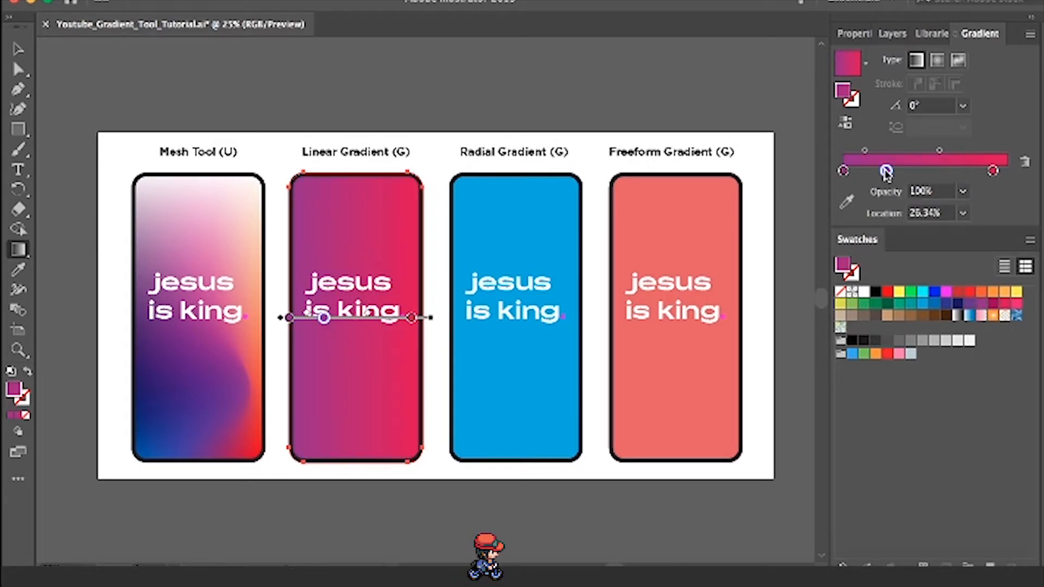
{"action": "left_click", "coordinate": [946, 304]}
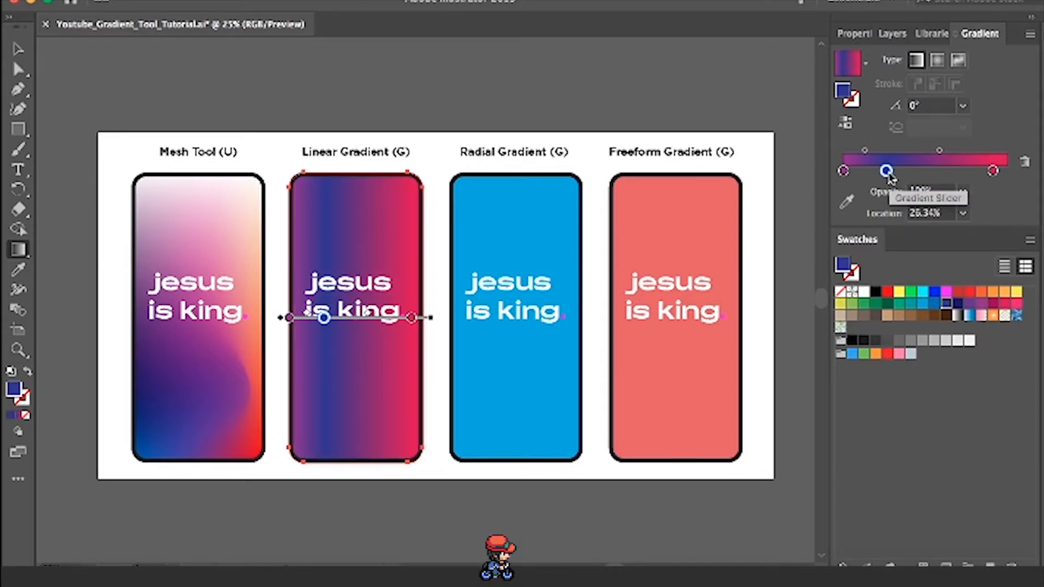
{"action": "left_click_drag", "start_coordinate": [887, 170], "coordinate": [928, 171]}
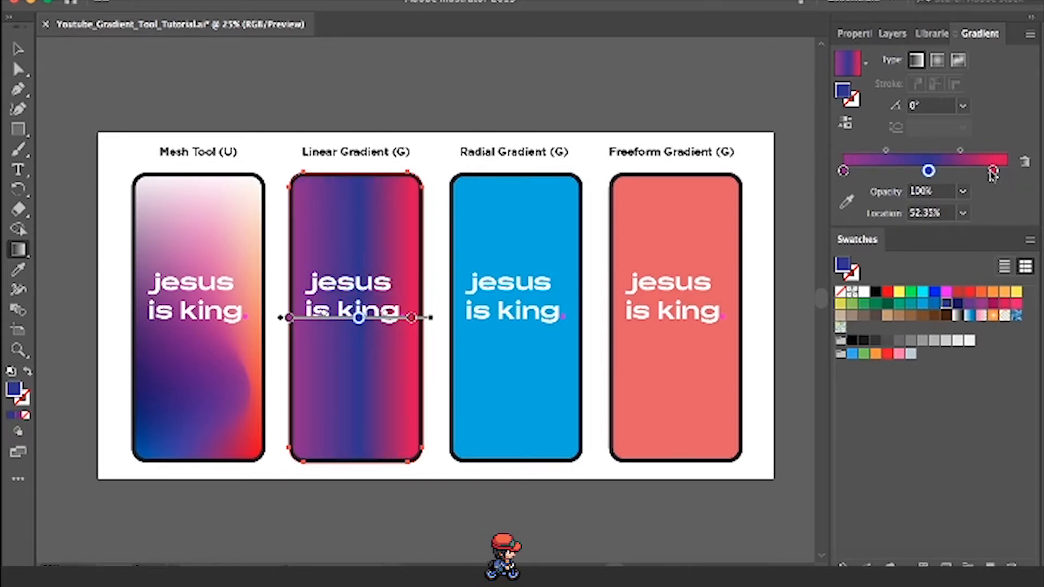
{"action": "left_click_drag", "start_coordinate": [993, 170], "coordinate": [1007, 171]}
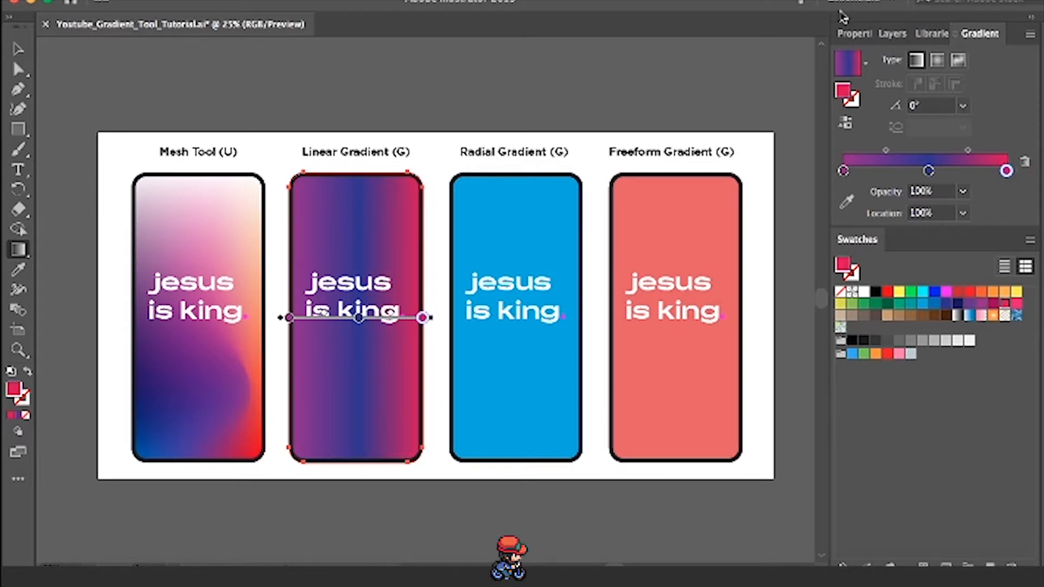
- Redirect the linear gradient from the phone's top edge down to its bottom edge, at about -90.7°, and deselect the rectangle
{"action": "left_click_drag", "start_coordinate": [370, 168], "coordinate": [364, 470]}
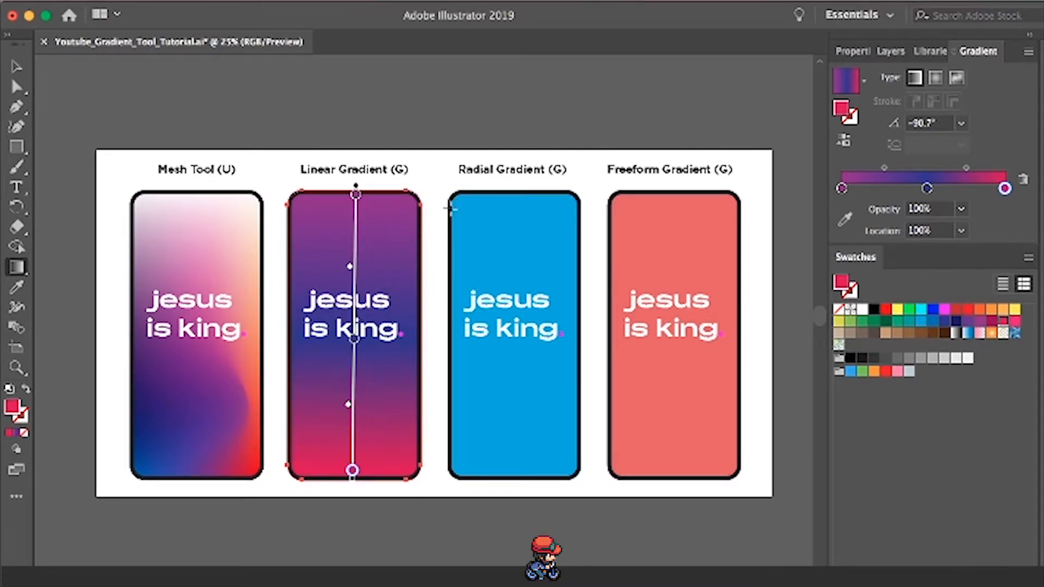
{"action": "key", "text": "a"}
{"action": "left_click", "coordinate": [438, 176]}
{"action": "left_click_drag", "start_coordinate": [459, 226], "coordinate": [445, 210]}
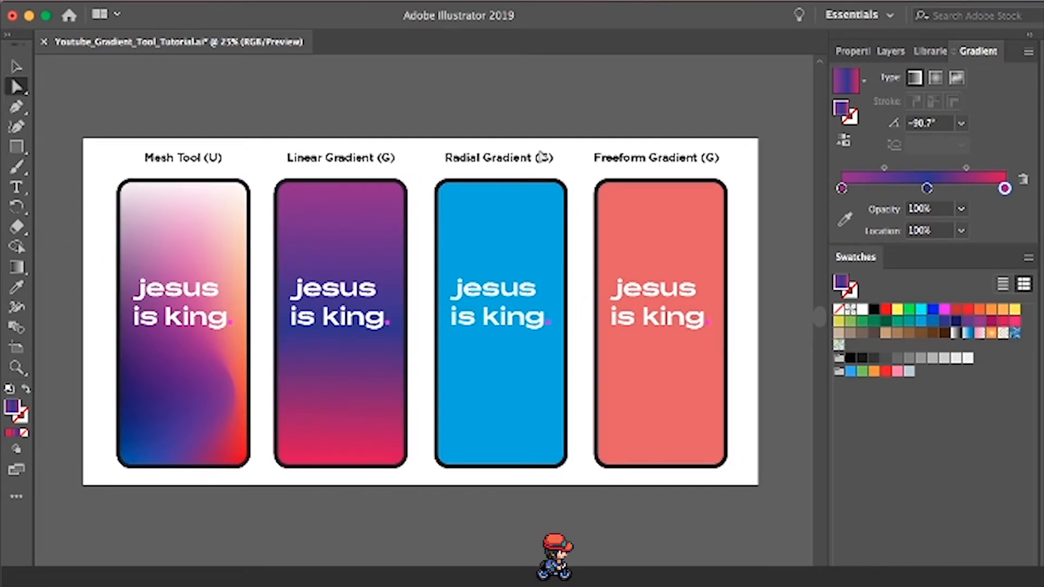
- Apply the gradient to the third phone's blue rectangle, adding a green stop at 24.3% and a medium blue stop right of center
{"action": "left_click", "coordinate": [505, 233]}
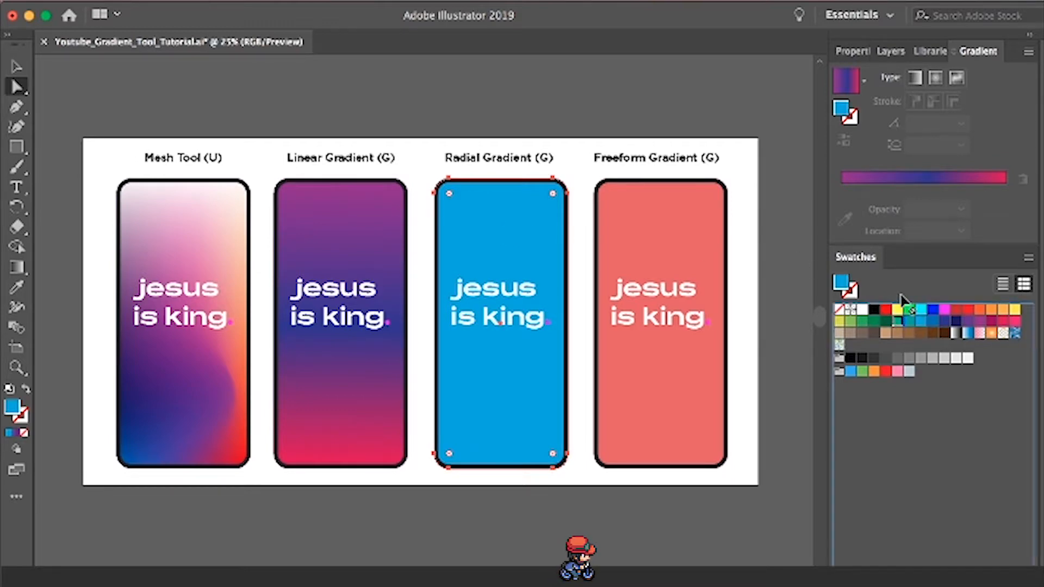
{"action": "left_click_drag", "start_coordinate": [902, 325], "coordinate": [886, 198]}
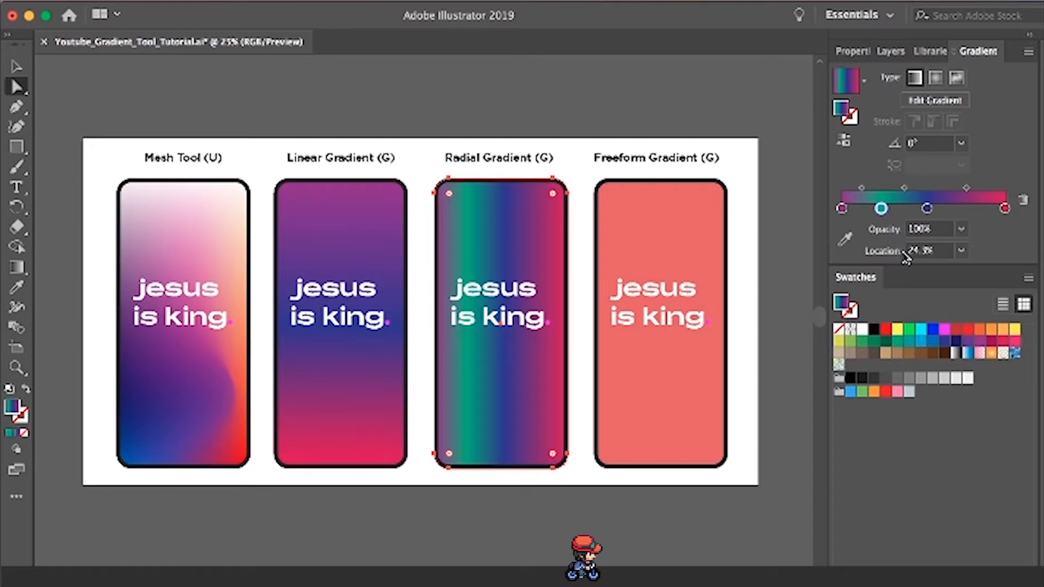
{"action": "left_click_drag", "start_coordinate": [930, 344], "coordinate": [936, 243]}
- Remove the crimson and purple stops, and place the green stop at 0% and the blue stop at 100%
{"action": "left_click_drag", "start_coordinate": [1004, 208], "coordinate": [1011, 253]}
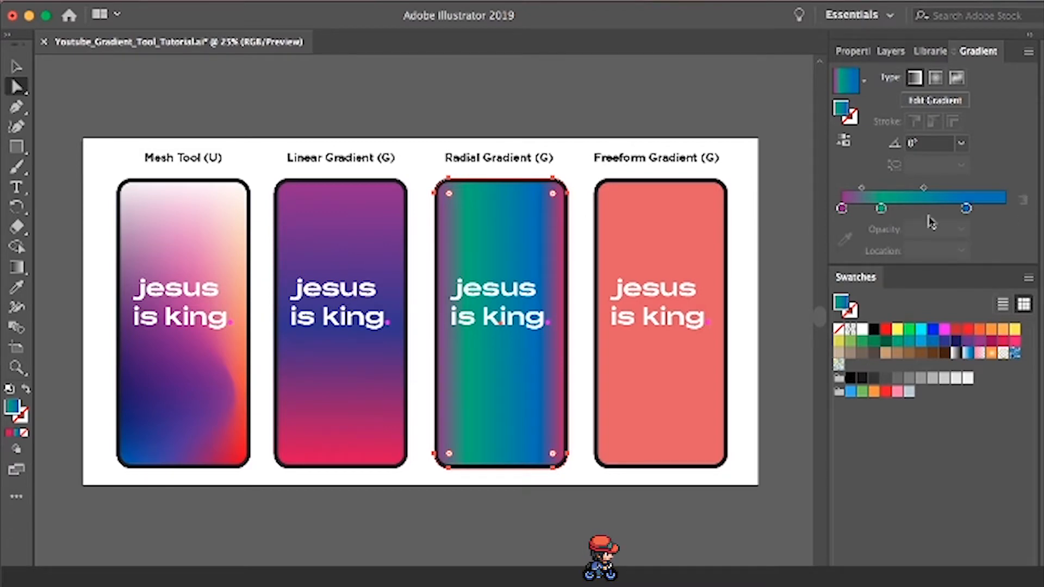
{"action": "left_click_drag", "start_coordinate": [842, 208], "coordinate": [847, 250]}
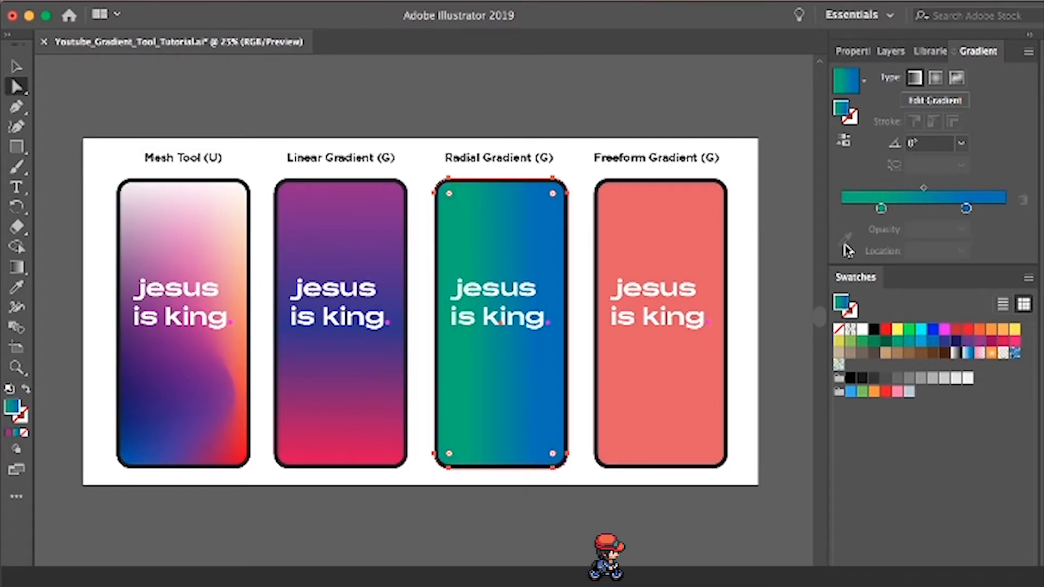
{"action": "left_click_drag", "start_coordinate": [881, 208], "coordinate": [841, 210]}
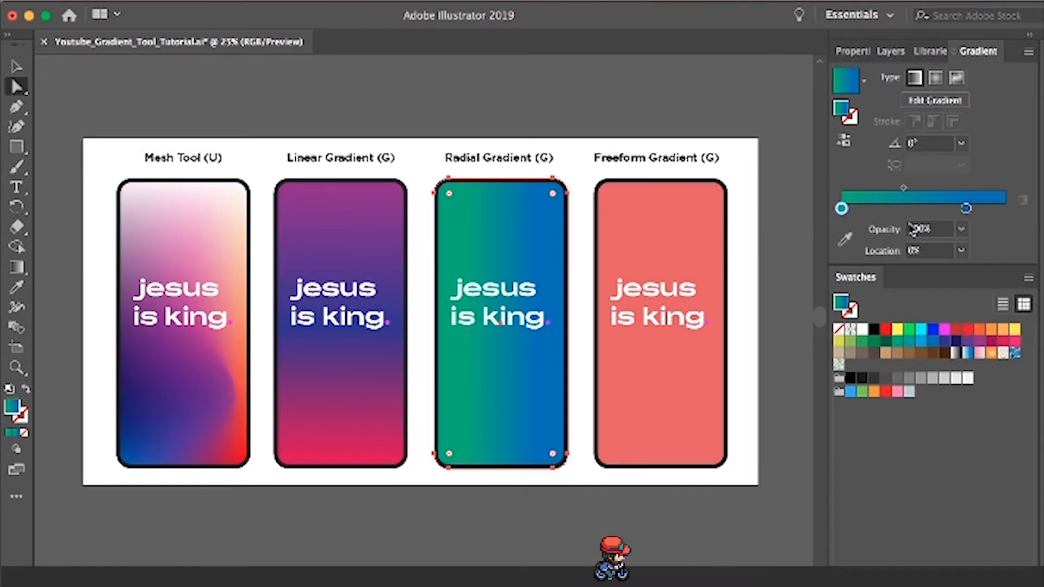
{"action": "left_click_drag", "start_coordinate": [966, 208], "coordinate": [993, 231]}
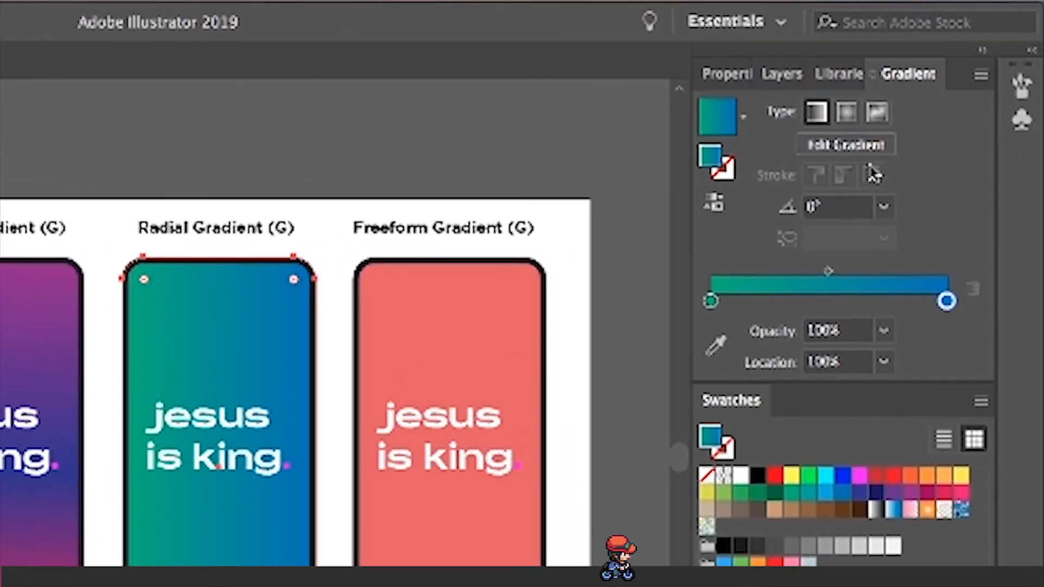
- Change the third phone's gradient to radial and move its green stop to 72.33%
{"action": "left_click", "coordinate": [847, 115]}
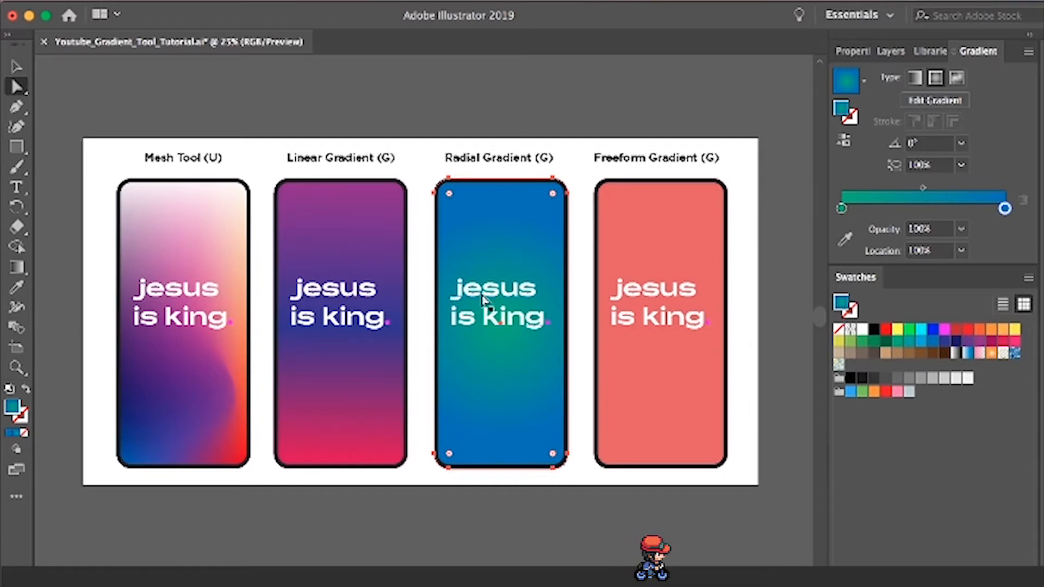
{"action": "key", "text": "g"}
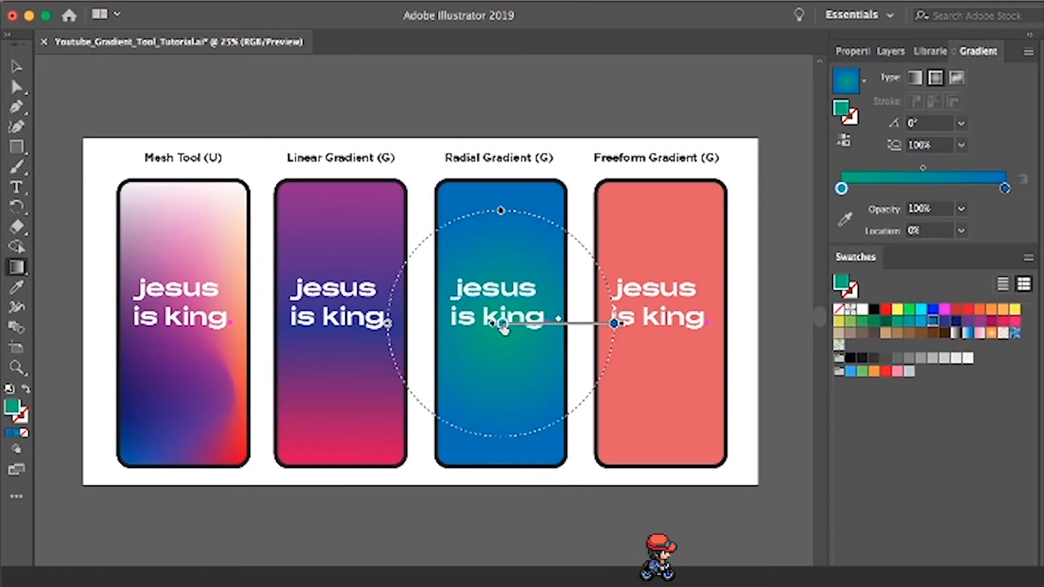
{"action": "mouse_move", "coordinate": [500, 326]}
{"action": "left_mouse_down"}
{"action": "mouse_move", "coordinate": [563, 302]}
{"action": "mouse_move", "coordinate": [600, 314]}
{"action": "mouse_move", "coordinate": [555, 310]}
{"action": "mouse_move", "coordinate": [583, 315]}
{"action": "left_mouse_up"}
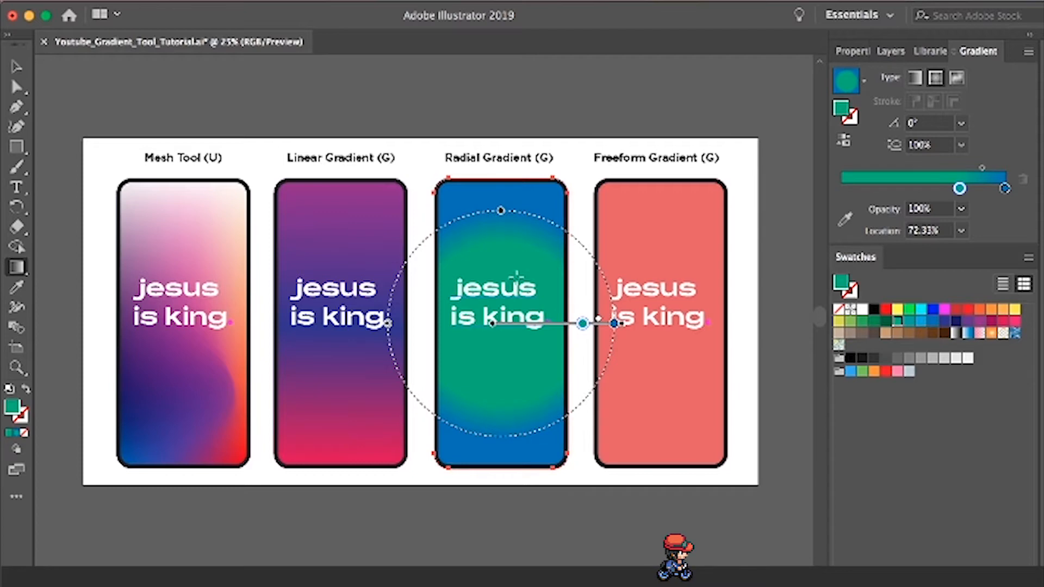
- Redraw the radial gradient from the phone's lower-left corner up to the right, ending near the right edge beside the text
{"action": "left_click_drag", "start_coordinate": [516, 278], "coordinate": [567, 206]}
{"action": "left_click_drag", "start_coordinate": [492, 412], "coordinate": [523, 386]}
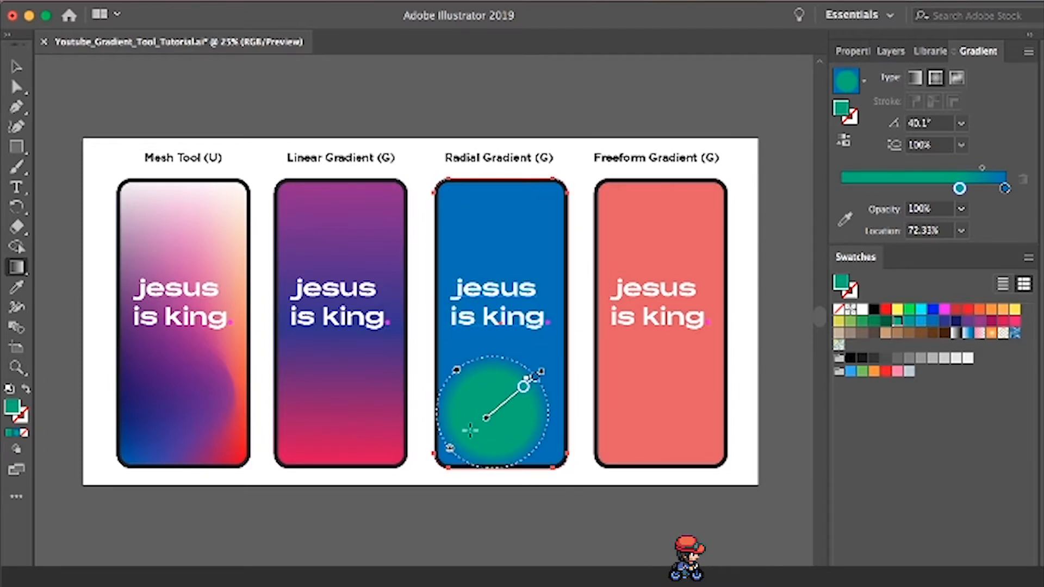
{"action": "left_click_drag", "start_coordinate": [438, 464], "coordinate": [553, 324]}
- Apply a freeform gradient in Points mode to the fourth phone's coral rectangle and add a teal point in its upper-left area
{"action": "key", "text": "a"}
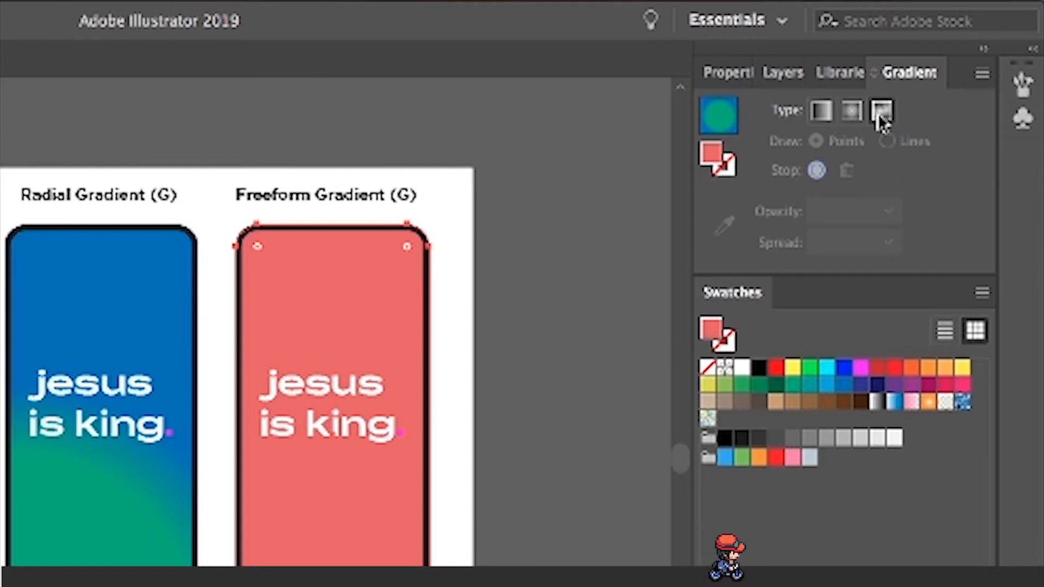
{"action": "left_click", "coordinate": [878, 111]}
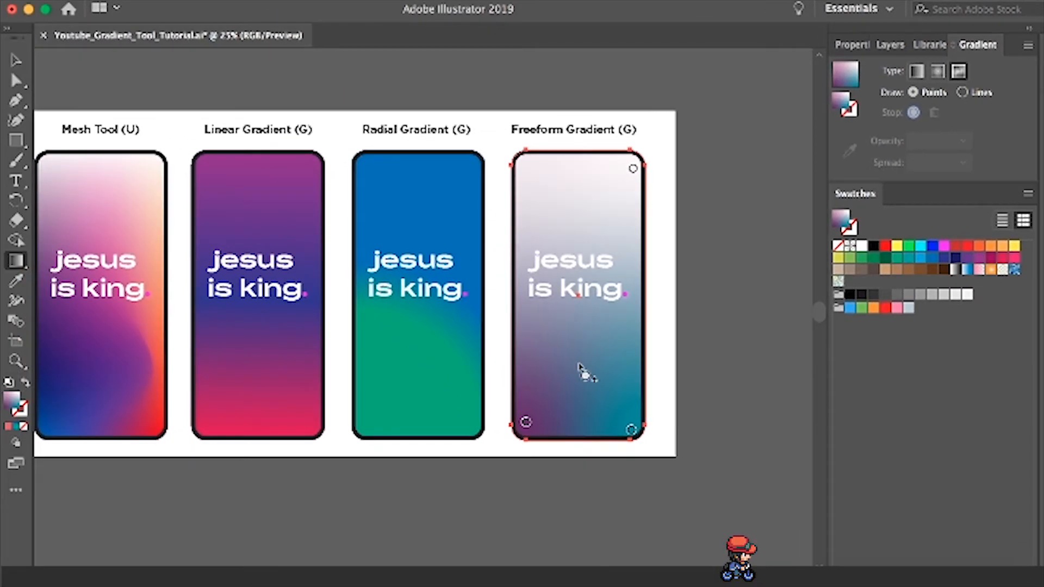
{"action": "left_click", "coordinate": [545, 211]}
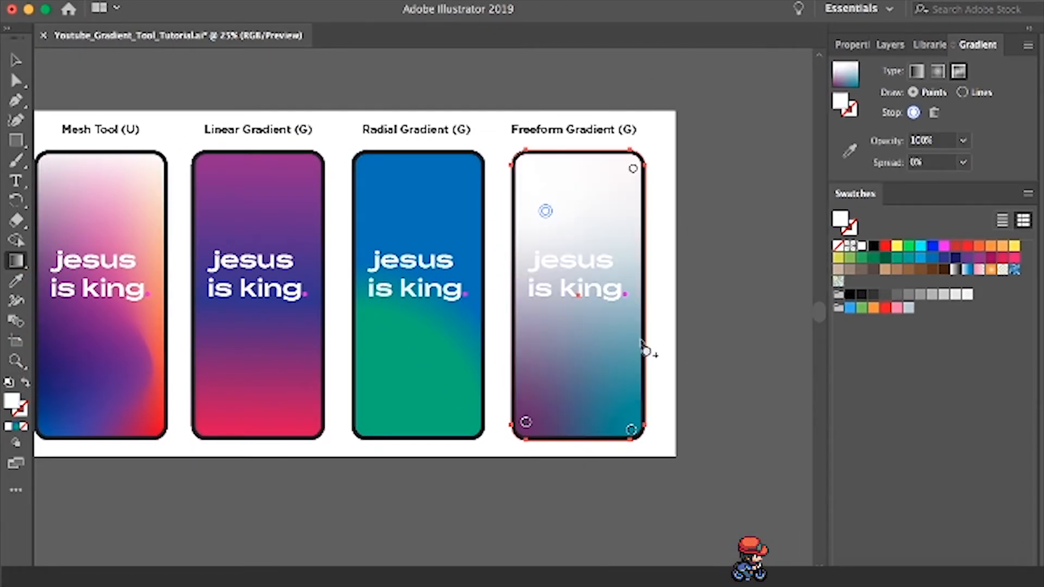
{"action": "left_click", "coordinate": [909, 259]}
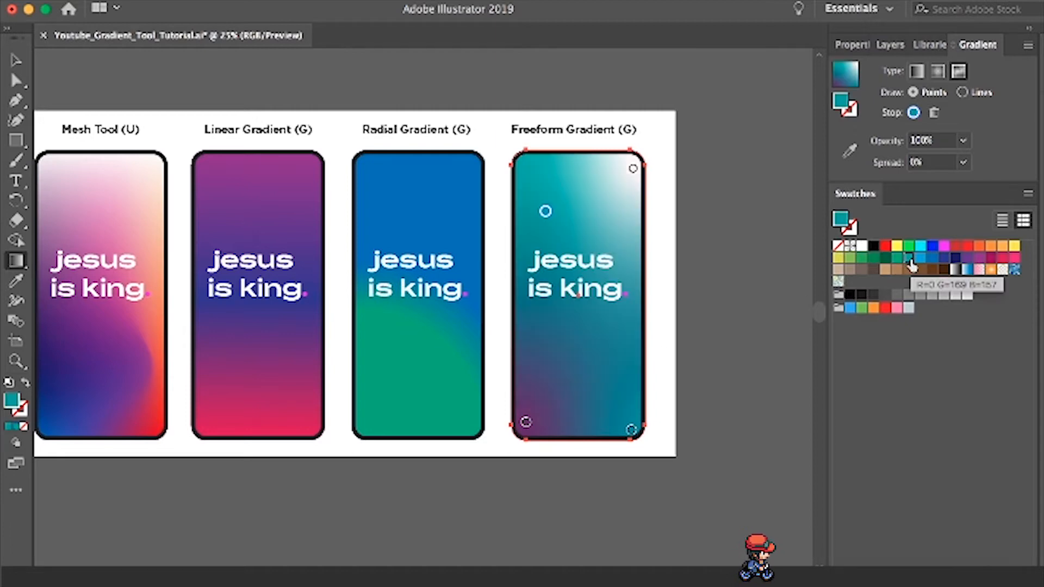
- Color the freeform gradient's top-right point dark blue and move it left to near the phone's top center, with 100% spread
{"action": "left_click", "coordinate": [632, 169]}
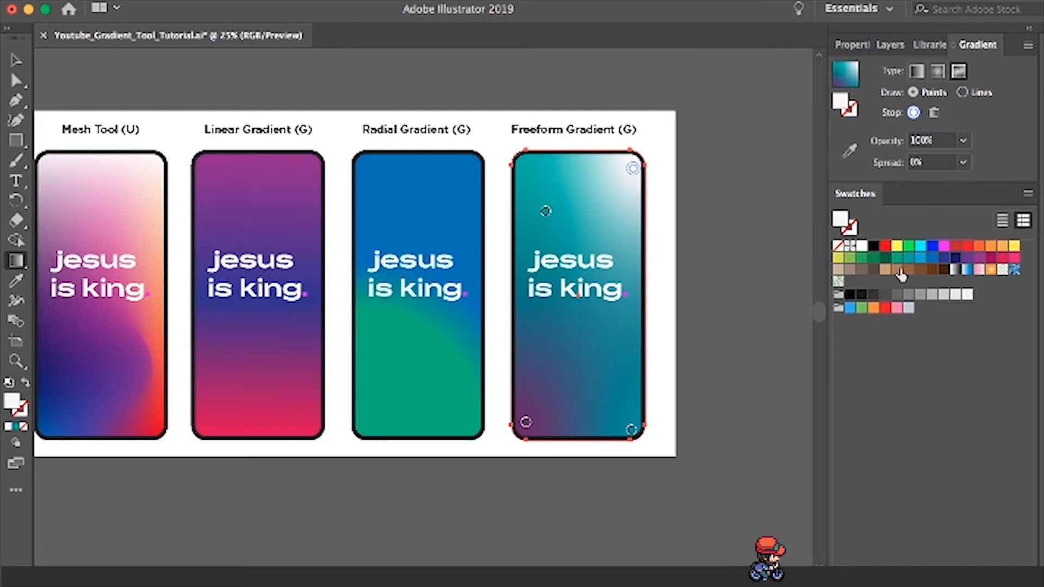
{"action": "left_click", "coordinate": [945, 258]}
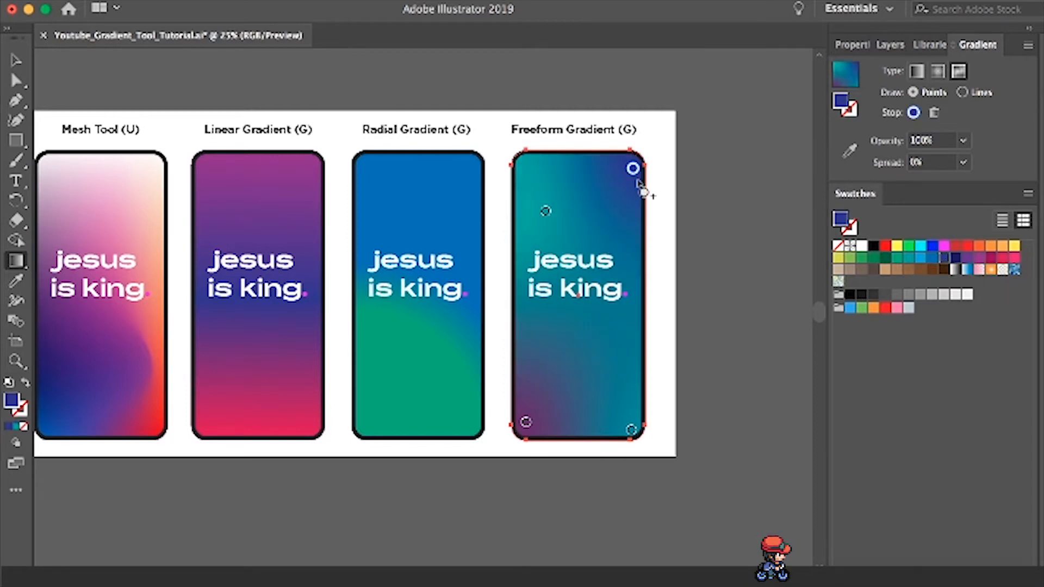
{"action": "left_click_drag", "start_coordinate": [634, 189], "coordinate": [568, 188]}
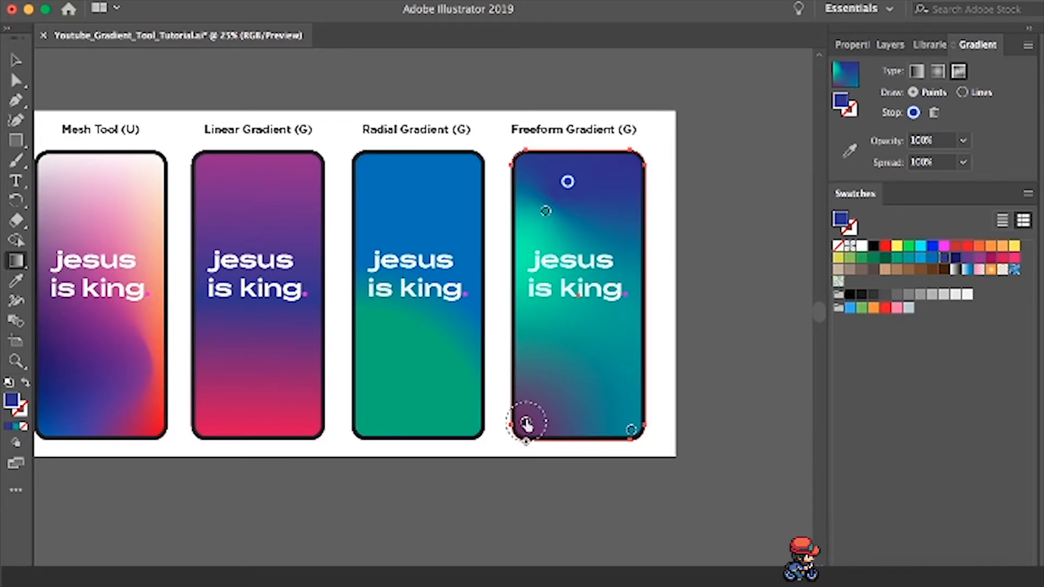
- Remove the purple lower-left point and draw a curved white four-stop gradient line from the lower-left corner up the phone's right side
{"action": "left_click_drag", "start_coordinate": [526, 423], "coordinate": [515, 461]}
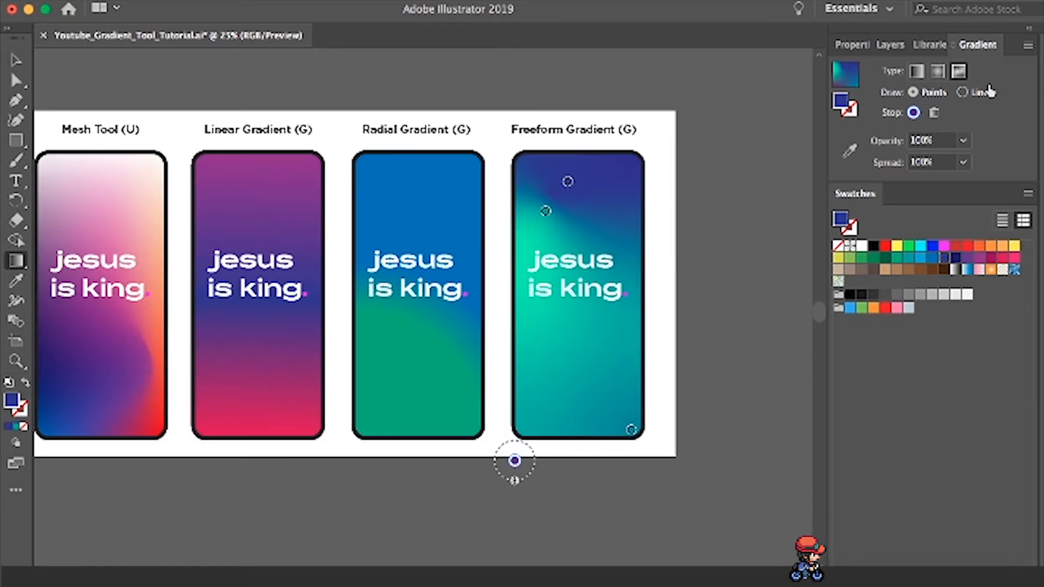
{"action": "left_click", "coordinate": [963, 93]}
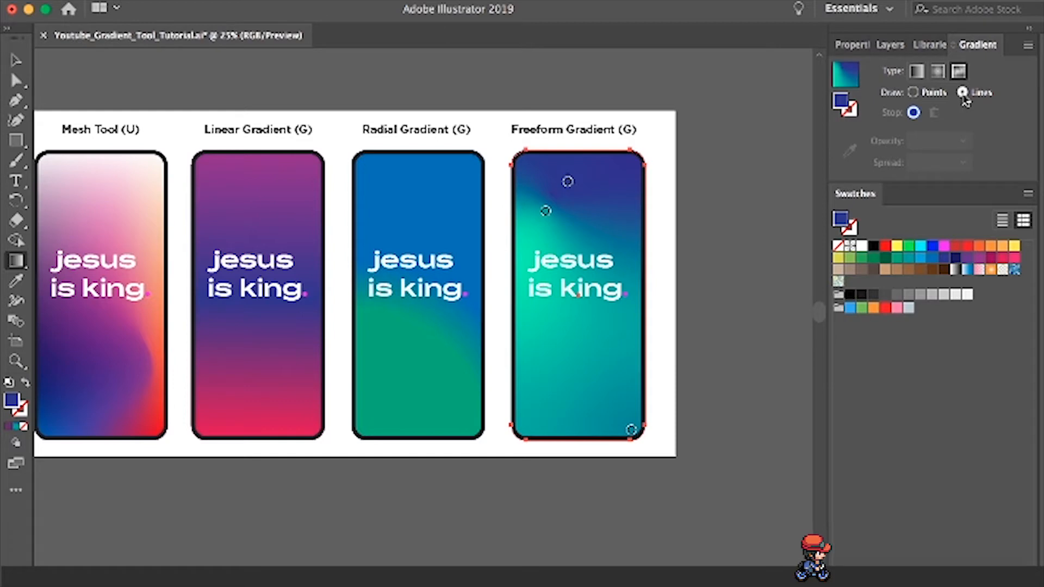
{"action": "left_click", "coordinate": [492, 432]}
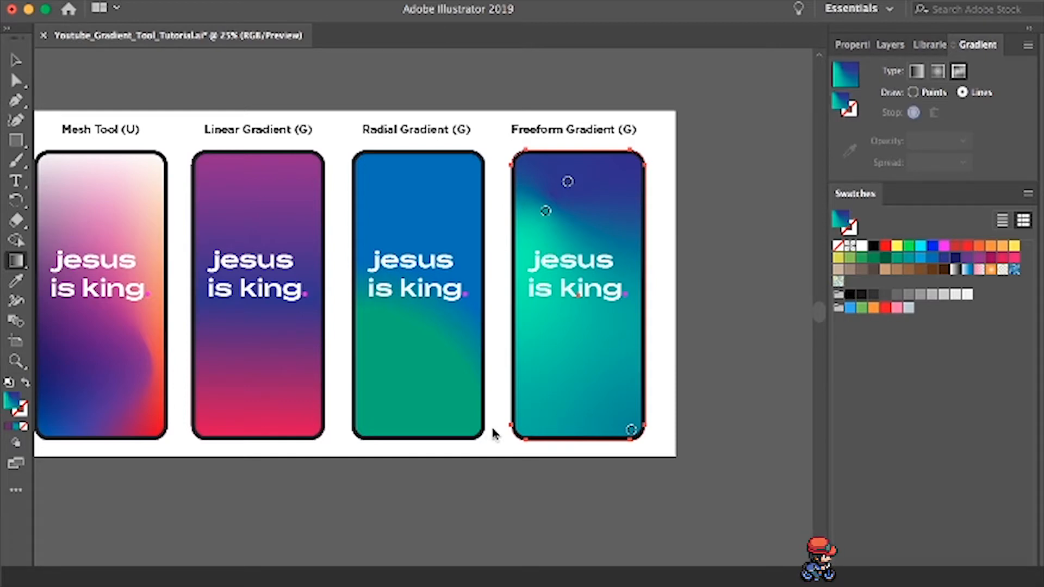
{"action": "left_click", "coordinate": [524, 419]}
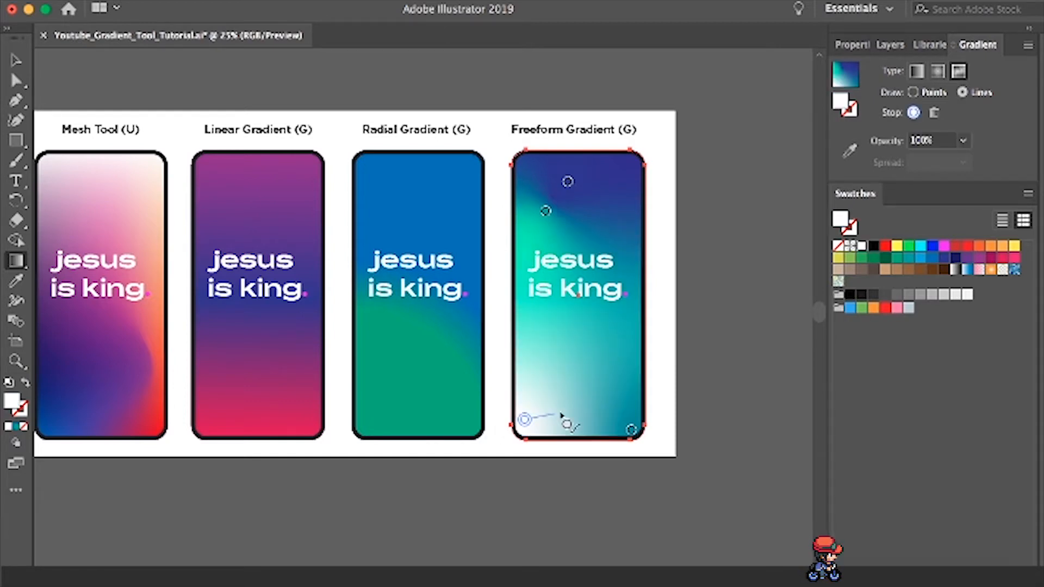
{"action": "left_click", "coordinate": [605, 381]}
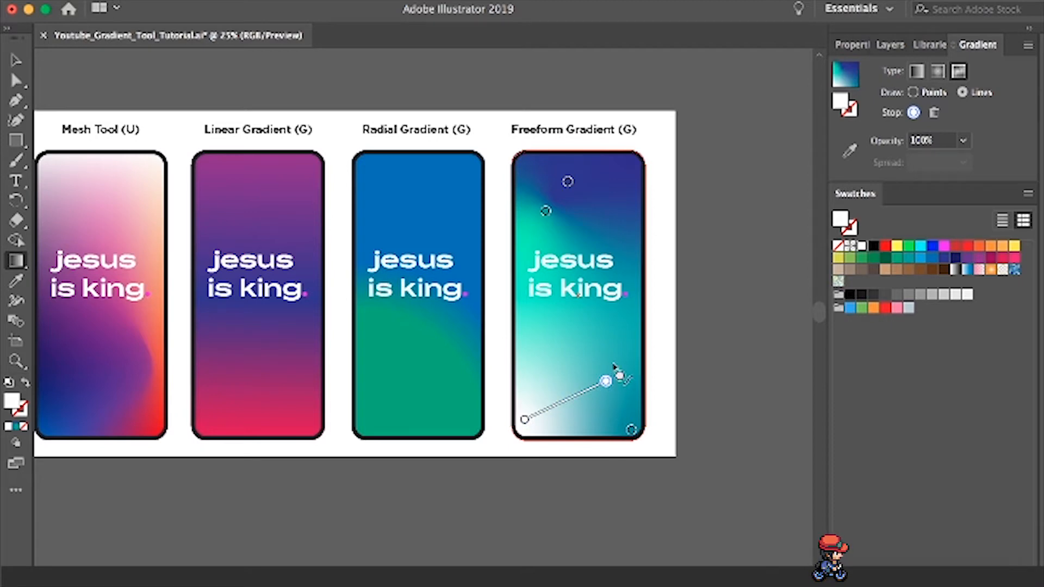
{"action": "left_click", "coordinate": [629, 325]}
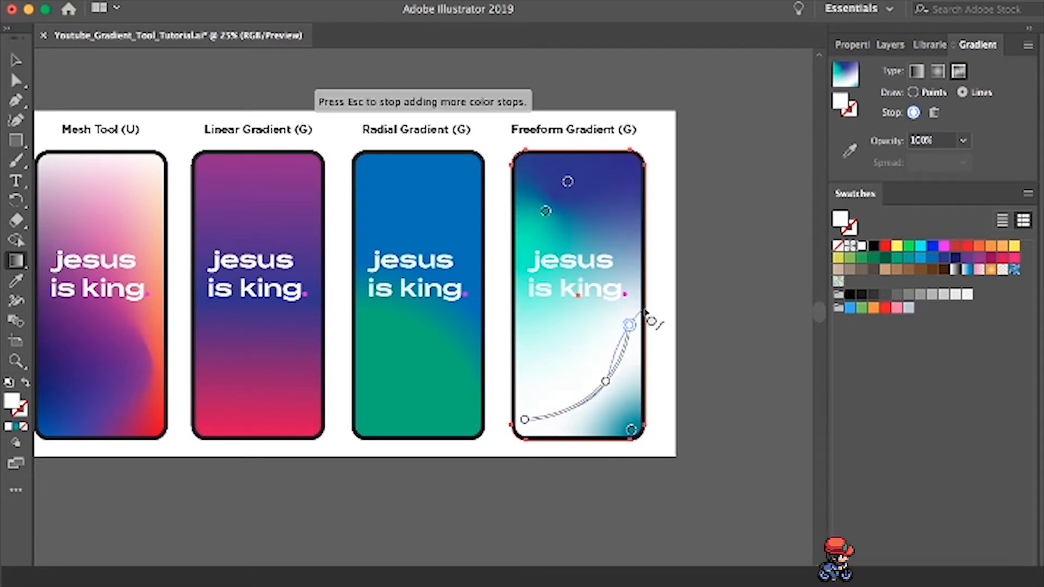
{"action": "left_click", "coordinate": [636, 275]}
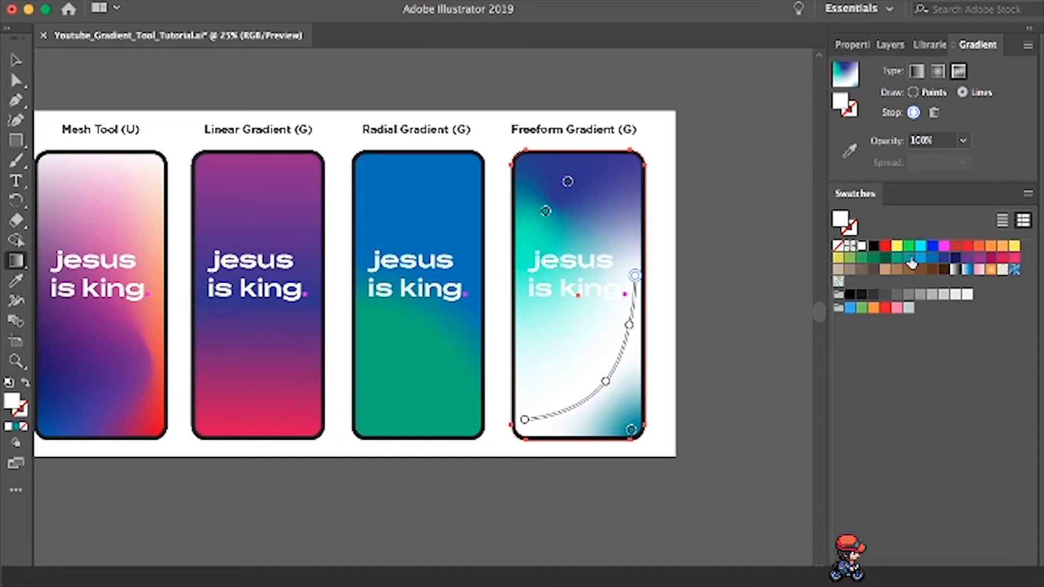
- Color the gradient line's top end stop orange and, with drawing set to Points, make the stop just below it green
{"action": "left_click", "coordinate": [990, 248]}
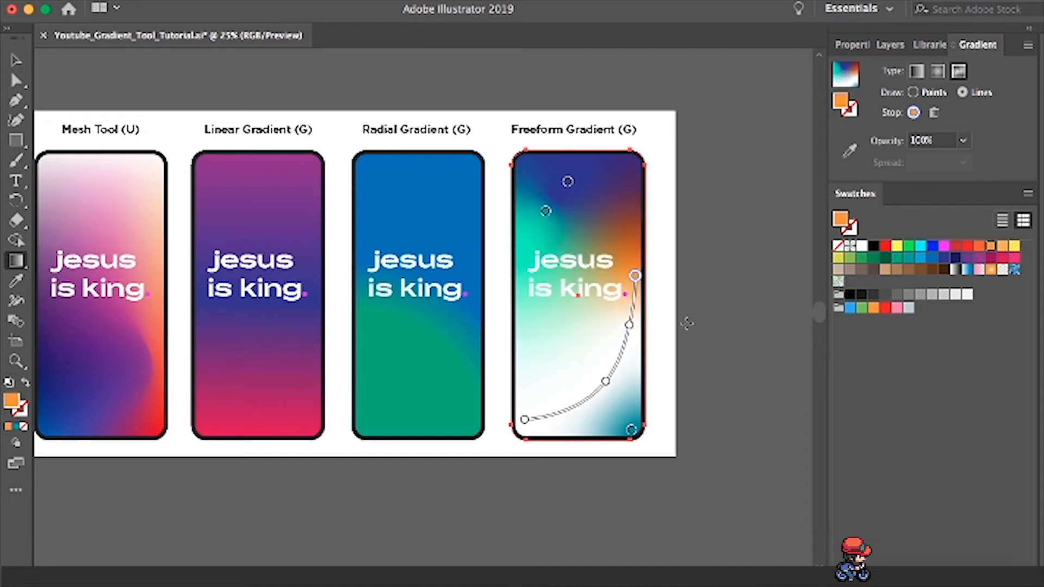
{"action": "left_click", "coordinate": [913, 92]}
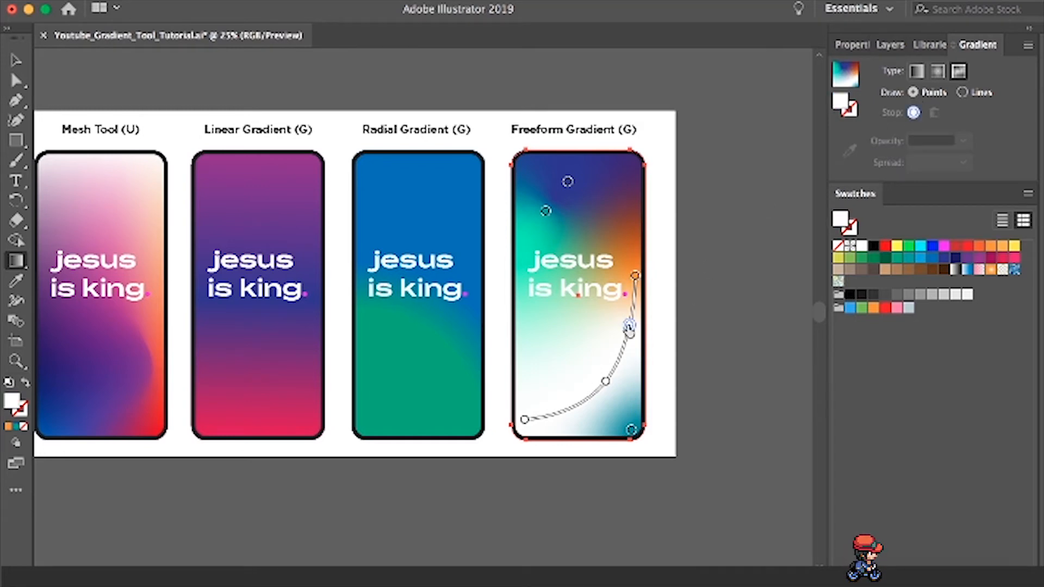
{"action": "left_click", "coordinate": [629, 326]}
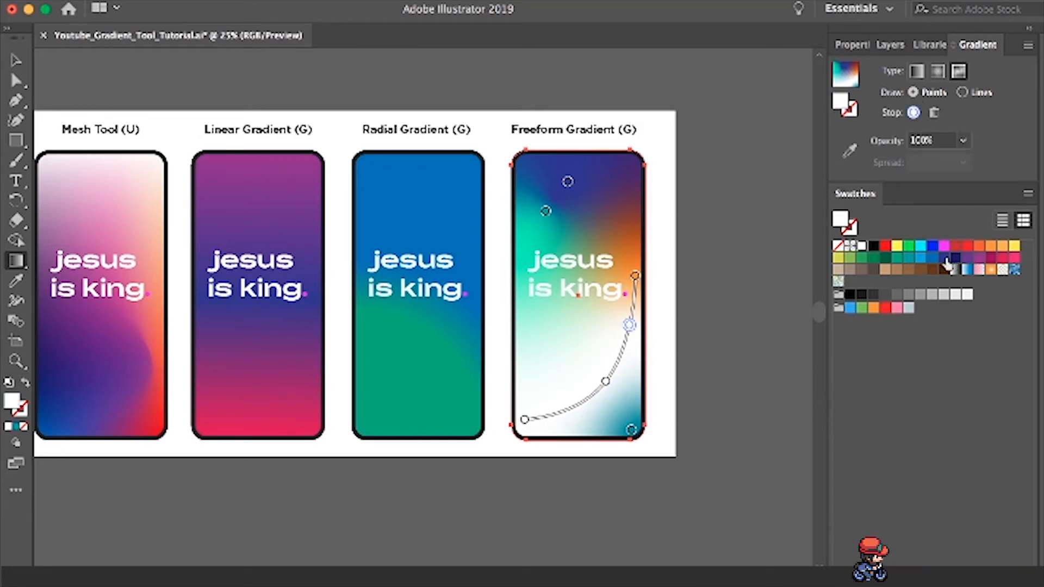
{"action": "left_click", "coordinate": [946, 261]}
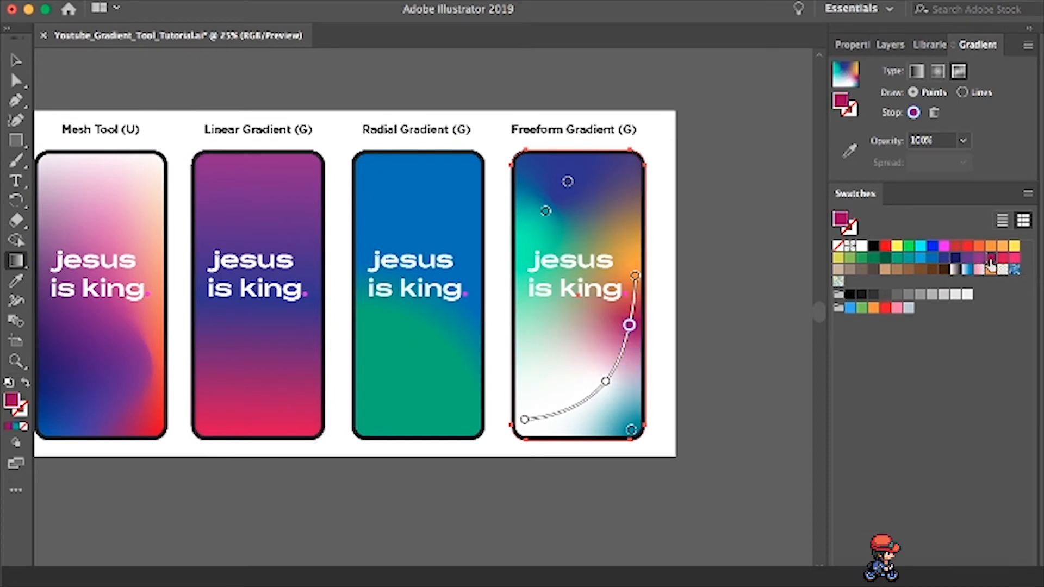
{"action": "left_click", "coordinate": [897, 258]}
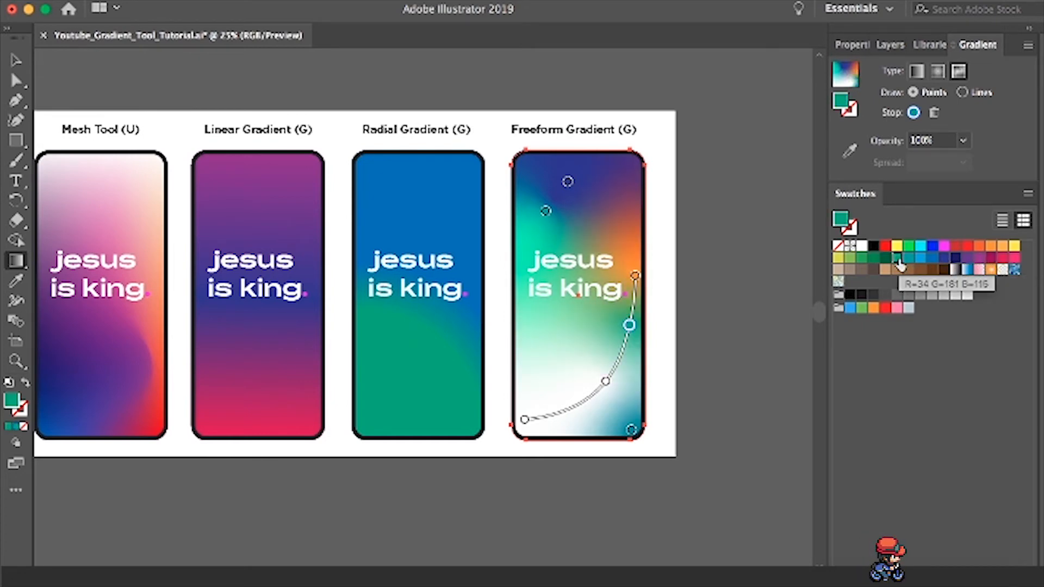
- Color the gradient line's third stop blue and its lower-left end stop orange-red
{"action": "left_click", "coordinate": [606, 382]}
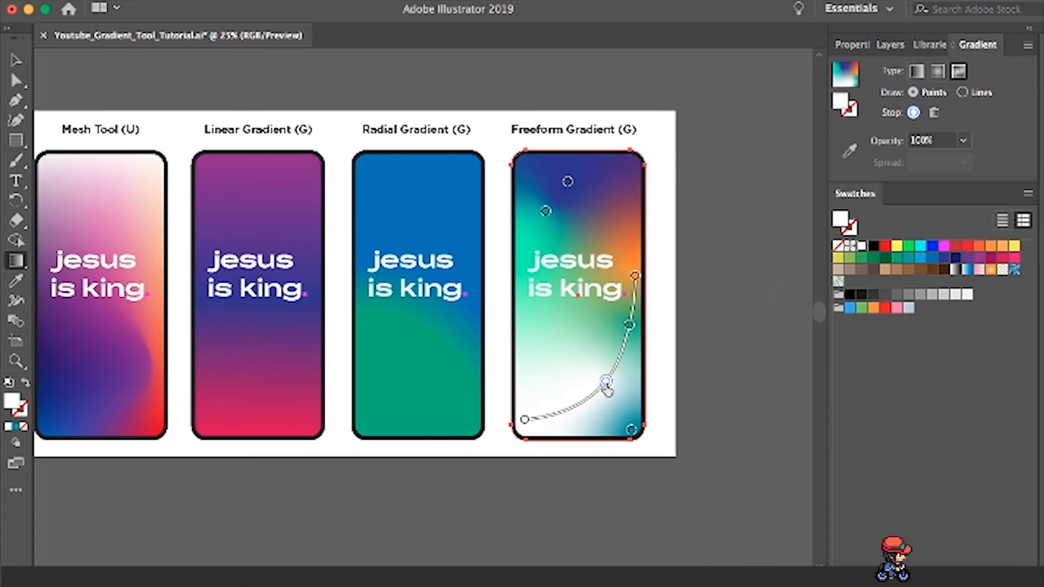
{"action": "left_click", "coordinate": [932, 259]}
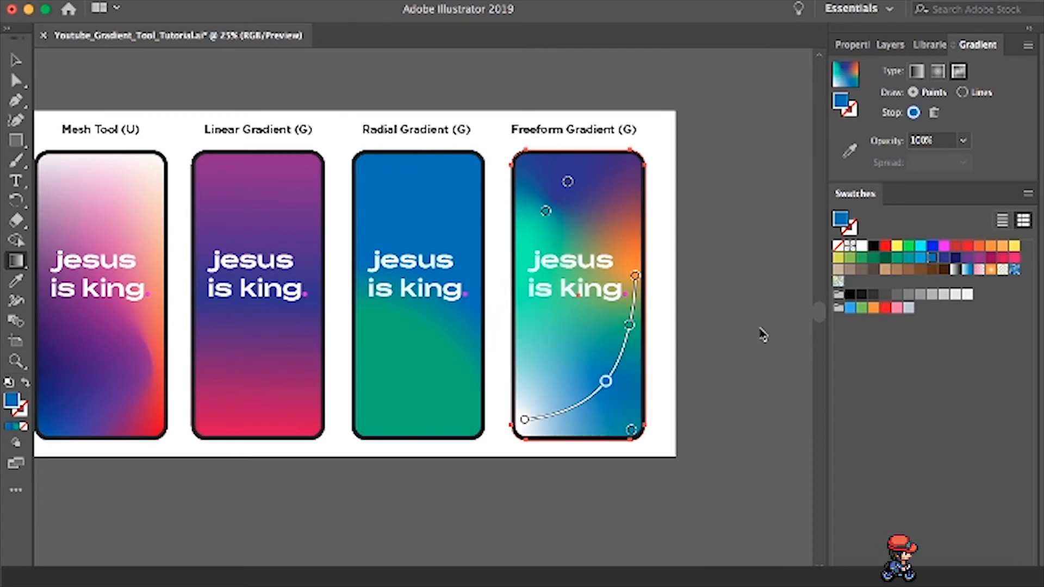
{"action": "left_click", "coordinate": [525, 422]}
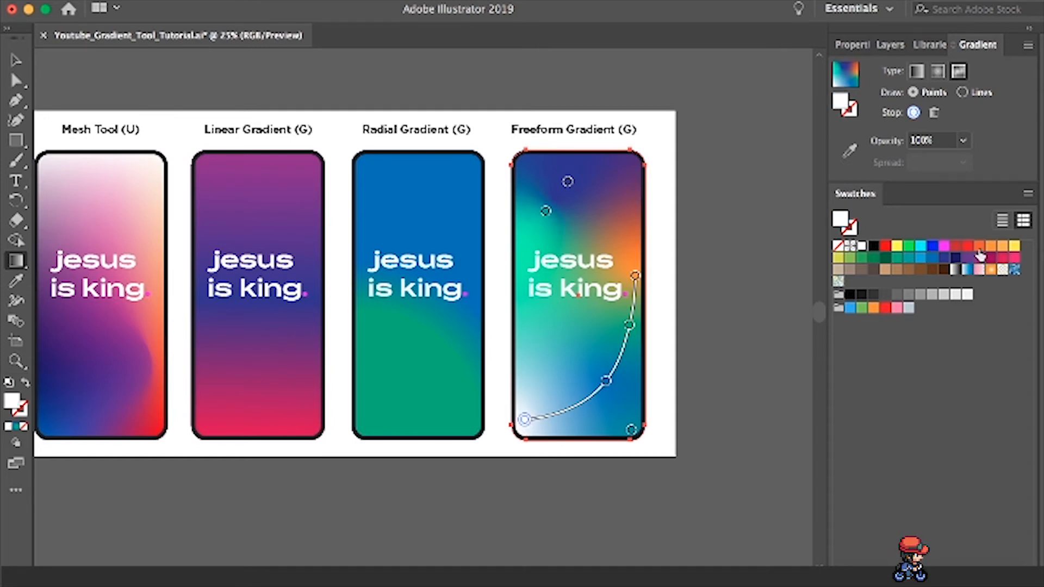
{"action": "left_click", "coordinate": [978, 247]}
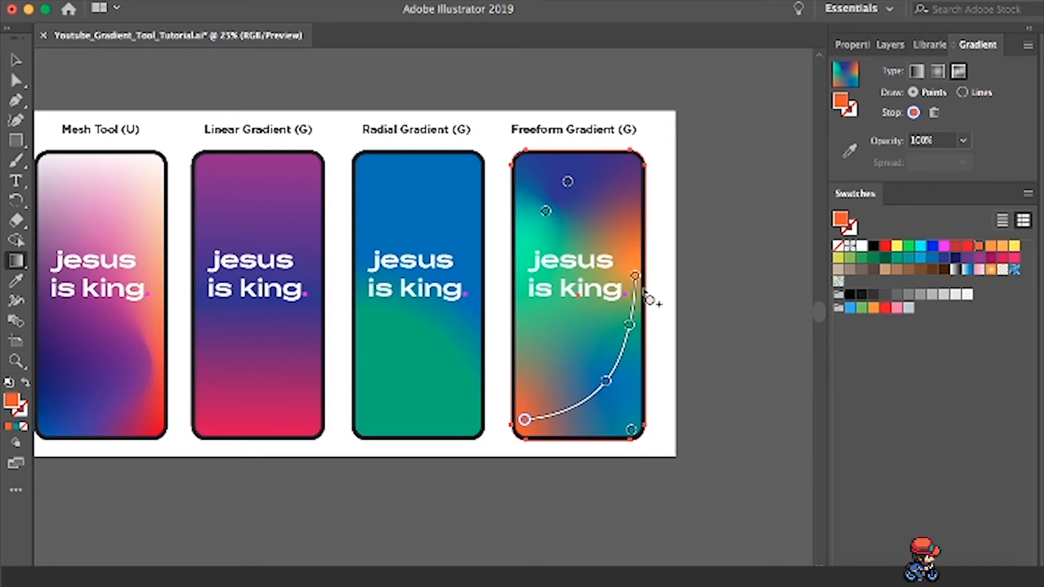
- Move the blue stop up and left below the text, then shift the lower-left end stop slightly inward and color it purple
{"action": "left_click_drag", "start_coordinate": [606, 385], "coordinate": [561, 329]}
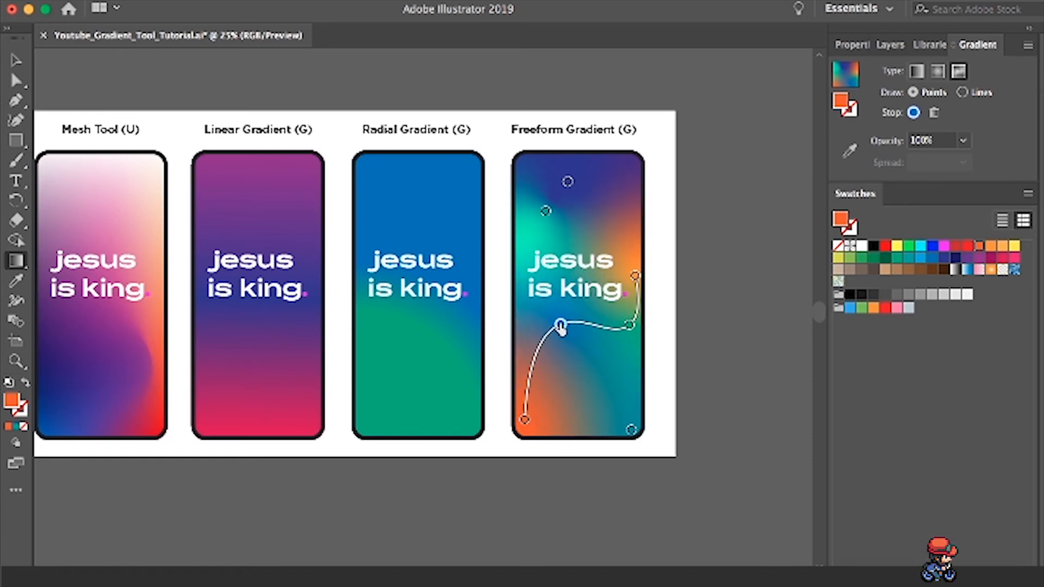
{"action": "left_click_drag", "start_coordinate": [527, 423], "coordinate": [535, 427]}
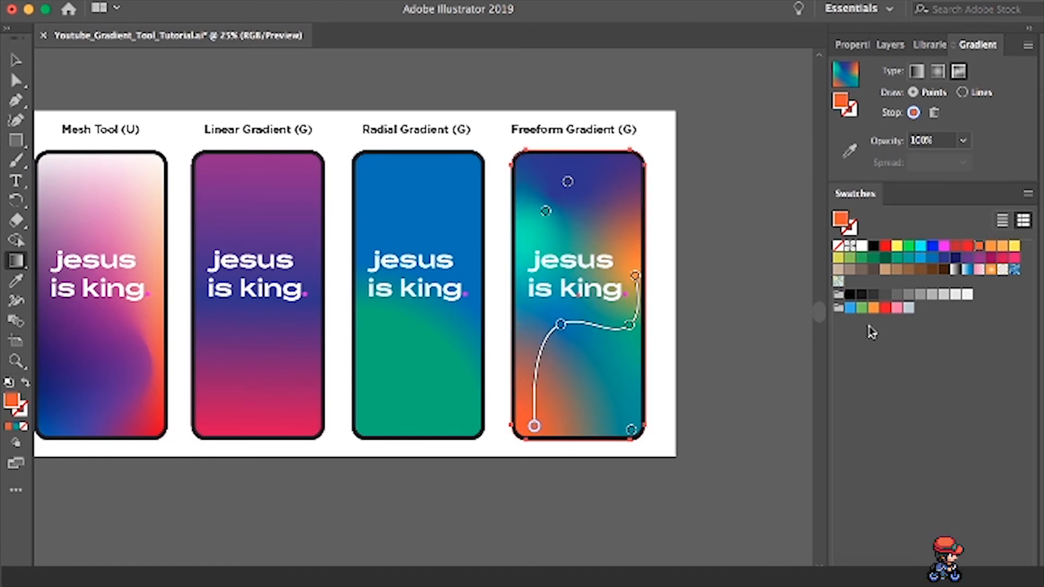
{"action": "left_click", "coordinate": [944, 259]}
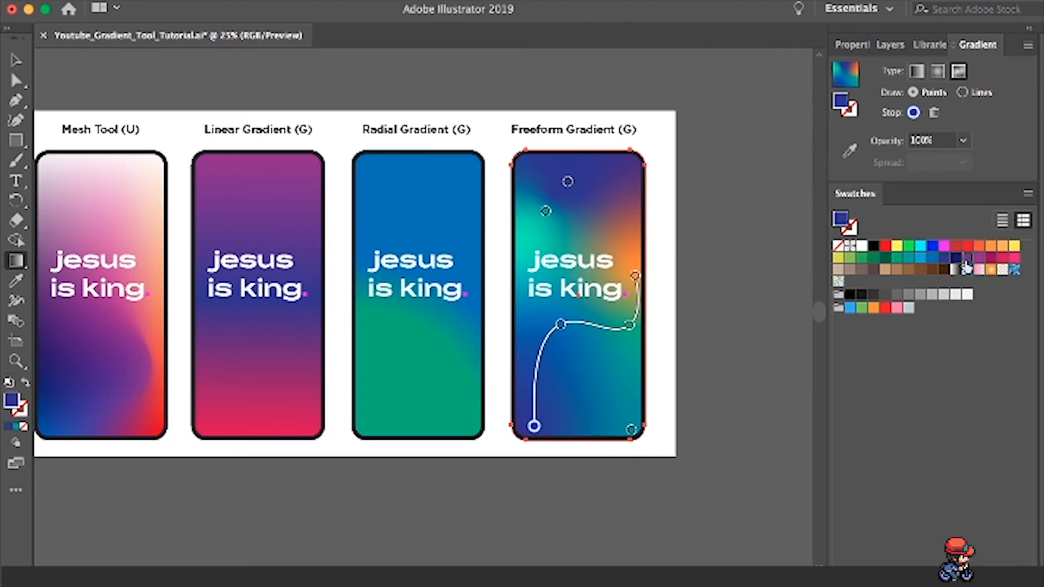
{"action": "left_click", "coordinate": [968, 258]}
- Try removing the purple lower-left stop by pulling it outside the phone shape, and undo the removal
{"action": "left_click_drag", "start_coordinate": [533, 430], "coordinate": [528, 477]}
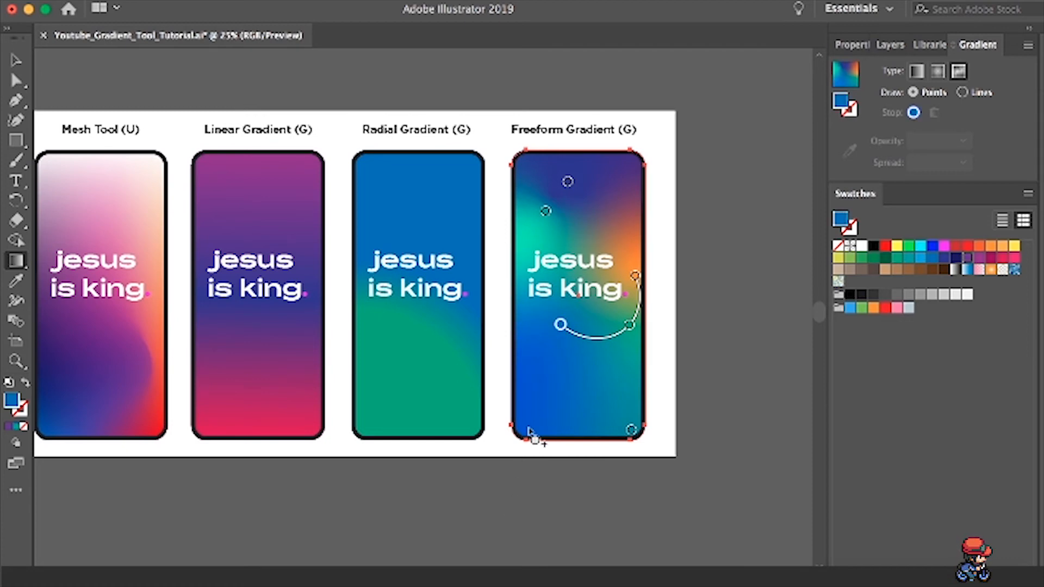
{"action": "key", "text": "super"}
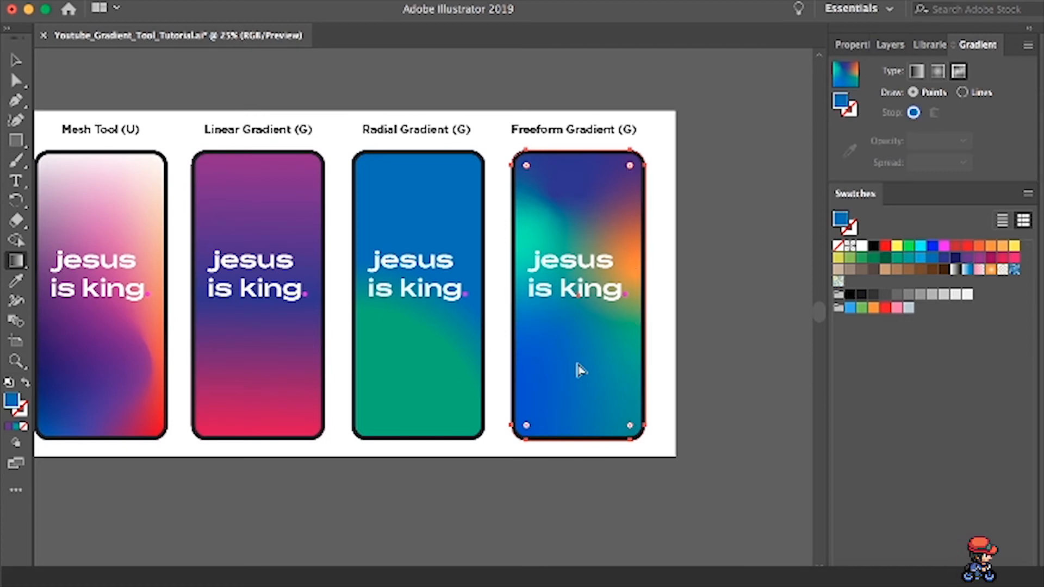
{"action": "key", "text": "super+z"}
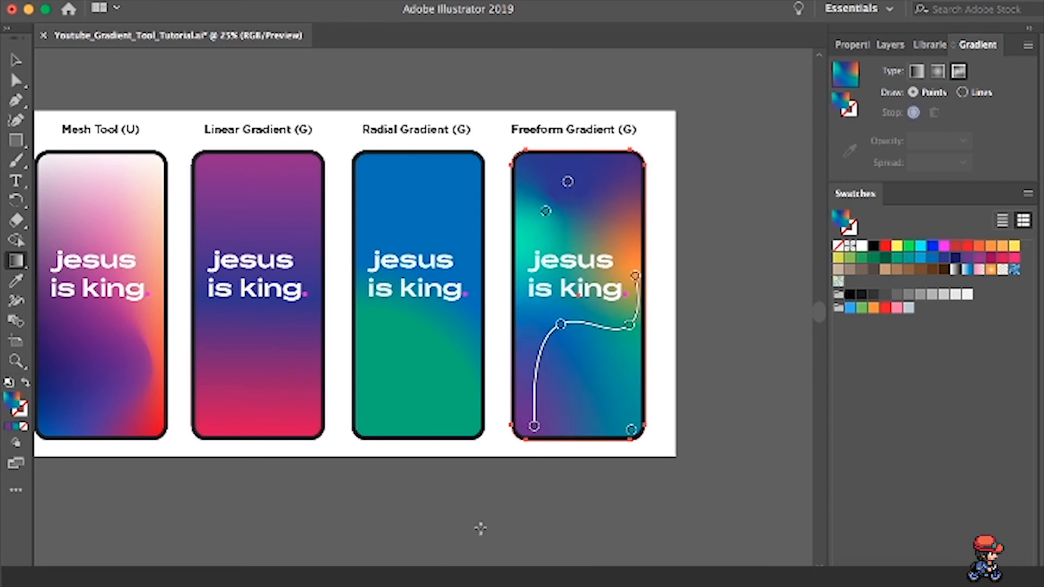
- Move the purple stop closer to the lower-left corner, the blue stop slightly down and left, and the orange end stop left toward the text
{"action": "mouse_move", "coordinate": [533, 426]}
{"action": "left_mouse_down"}
{"action": "mouse_move", "coordinate": [524, 441]}
{"action": "mouse_move", "coordinate": [524, 431]}
{"action": "left_mouse_up"}
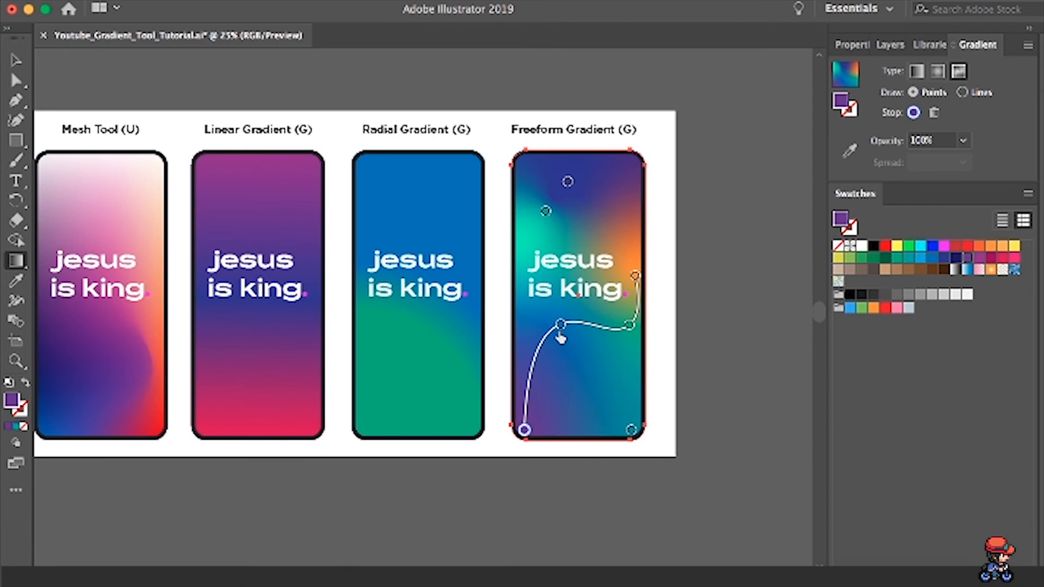
{"action": "left_click_drag", "start_coordinate": [562, 328], "coordinate": [551, 348]}
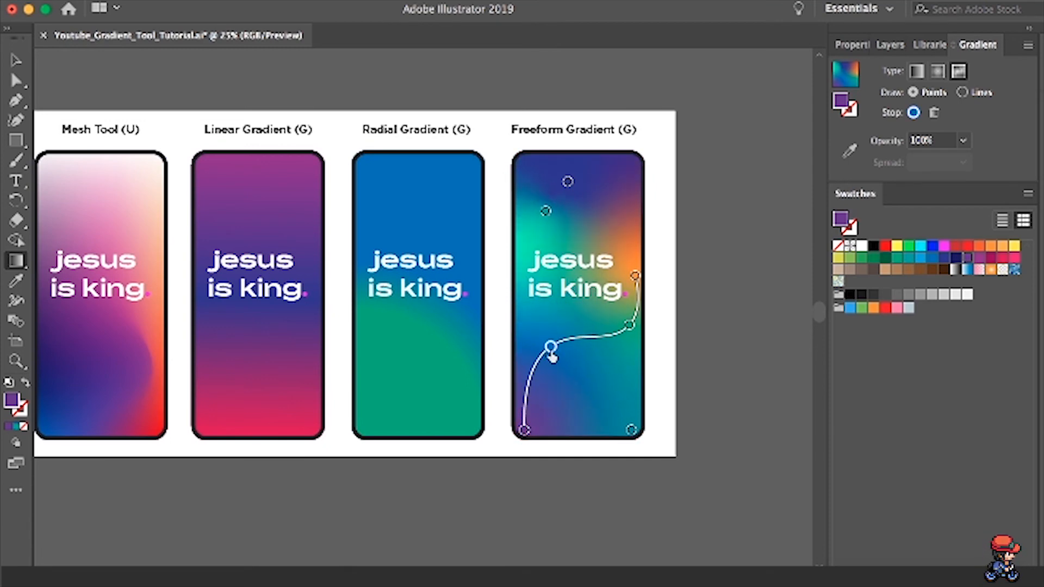
{"action": "left_click_drag", "start_coordinate": [635, 276], "coordinate": [606, 282]}
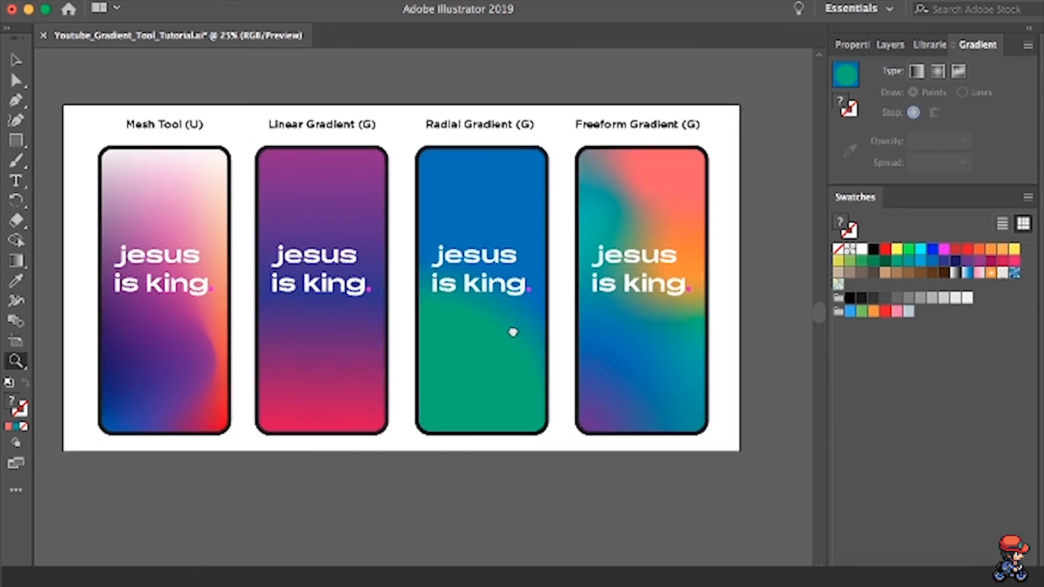
{"action": "left_click_drag", "start_coordinate": [511, 331], "coordinate": [516, 330]}
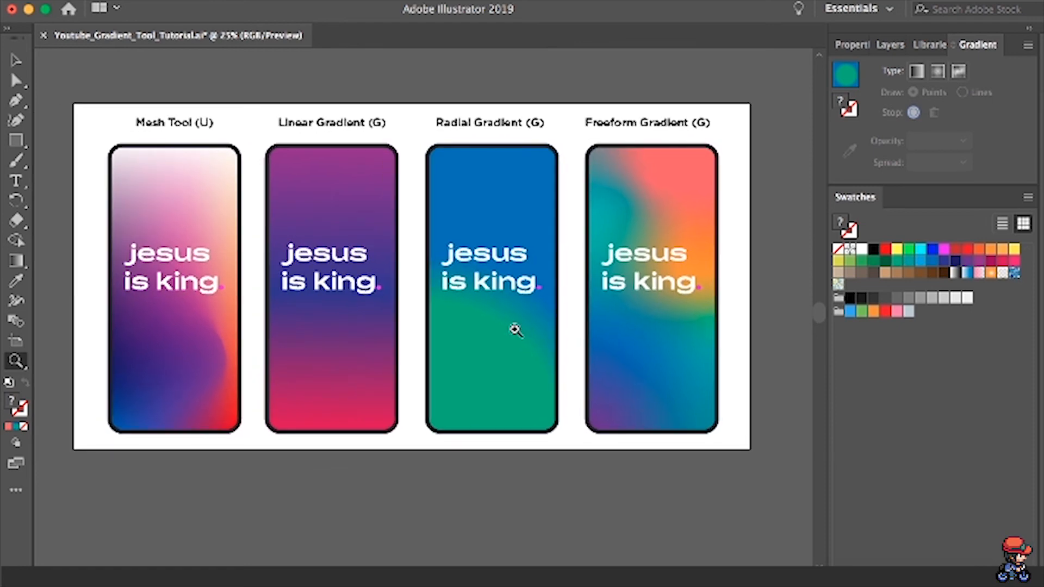